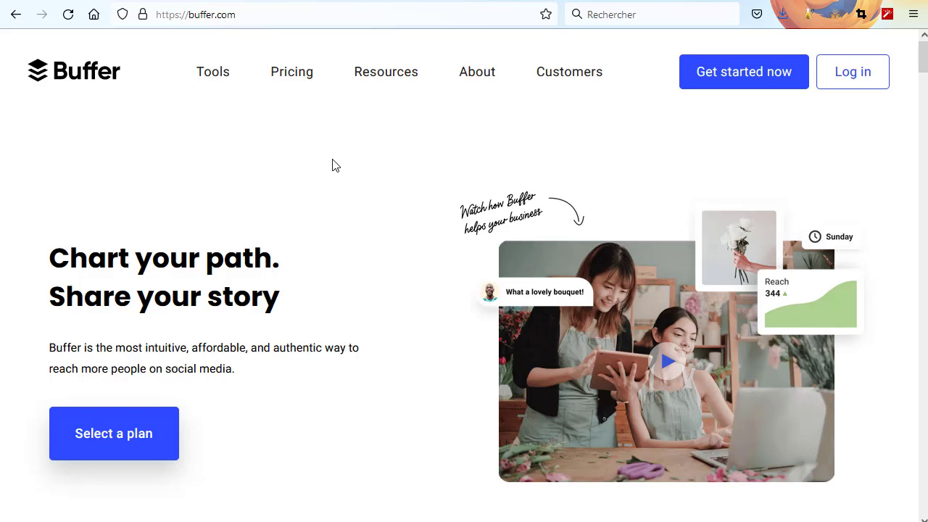
# - Examine the price, yearly billing and included features of the Free and Essentials plans on Buffer's pricing page
pyautogui.click(294, 78)
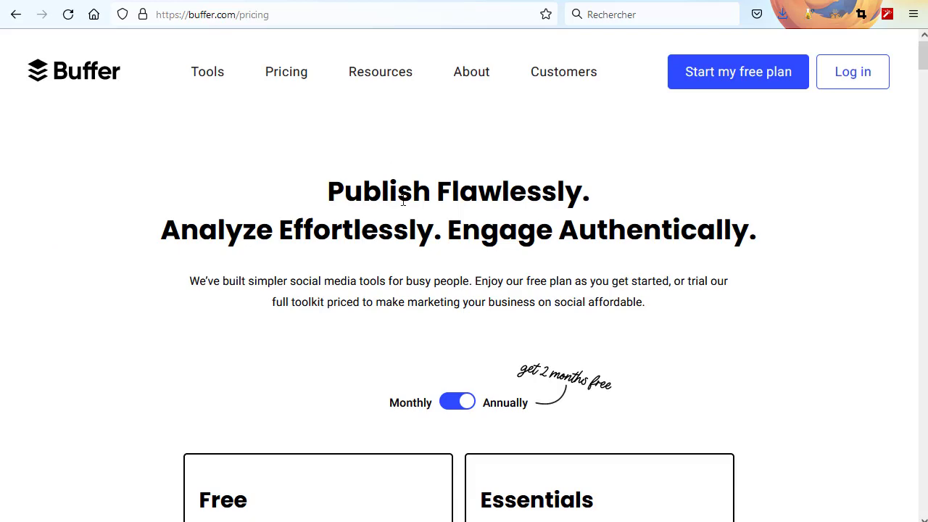
pyautogui.scroll(-3, 713, 298)
pyautogui.scroll(-2, 804, 290)
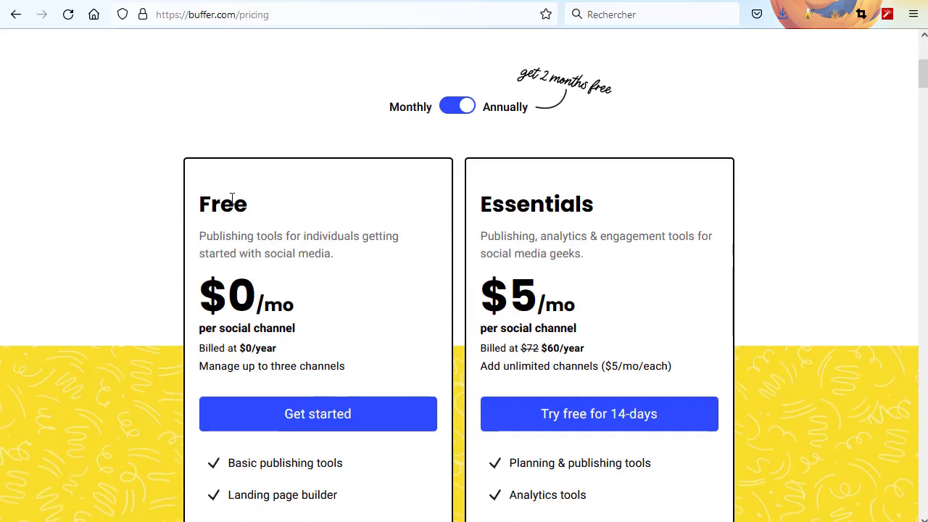
pyautogui.scroll(-1, 121, 261)
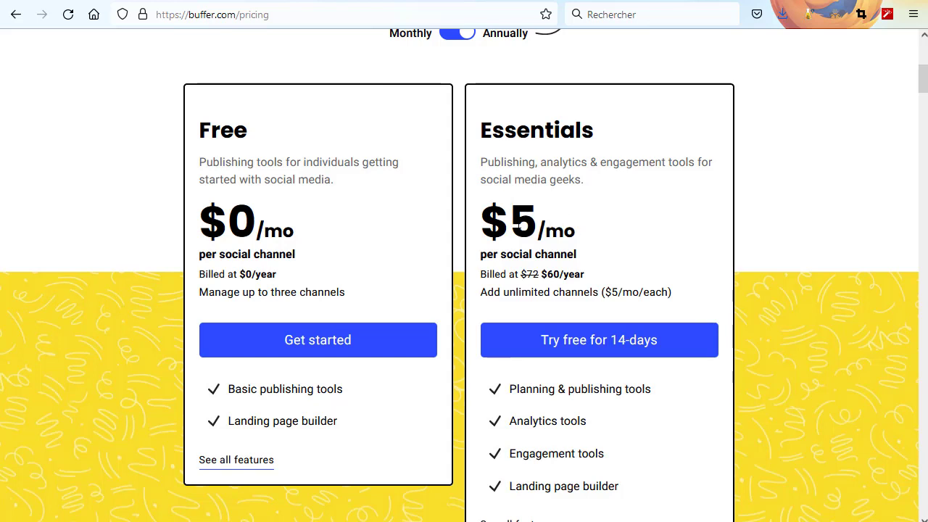
pyautogui.moveTo(520, 226); pyautogui.dragTo(591, 233)
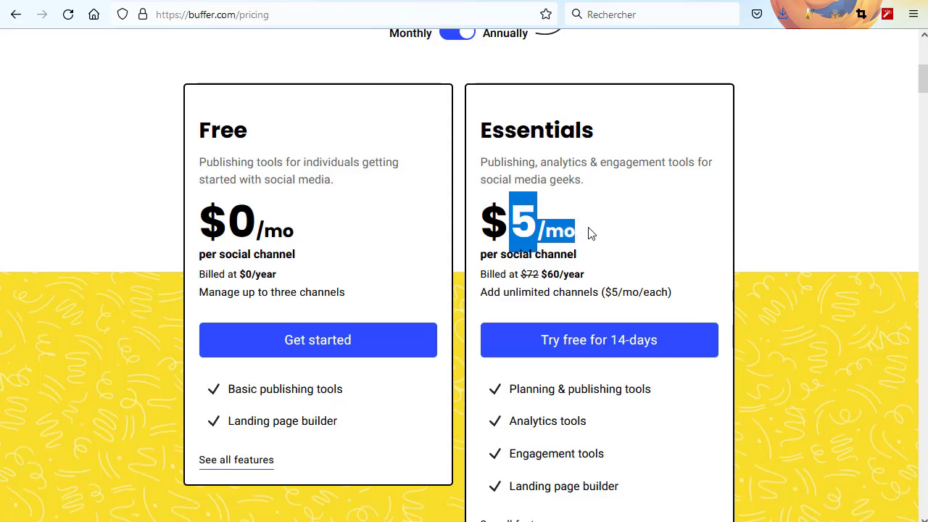
pyautogui.click(700, 243)
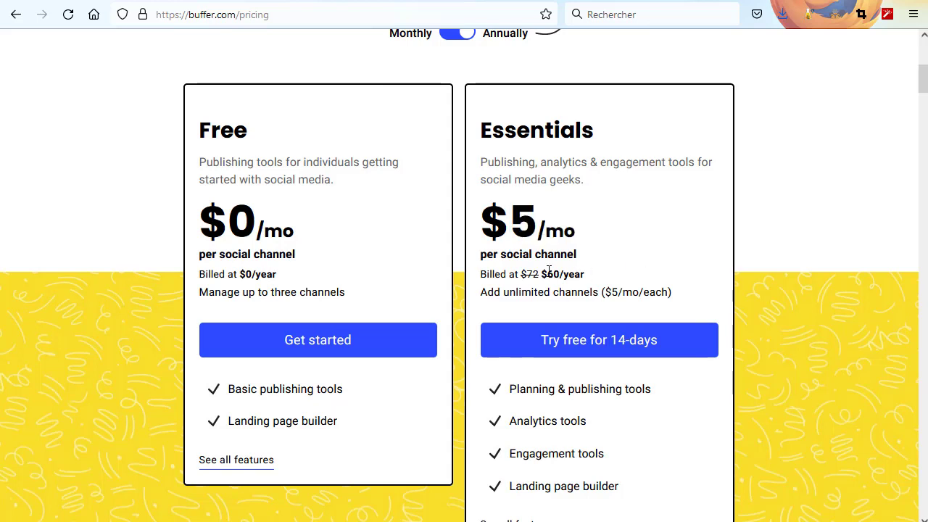
pyautogui.moveTo(541, 274); pyautogui.dragTo(560, 274)
pyautogui.moveTo(522, 274); pyautogui.dragTo(560, 274)
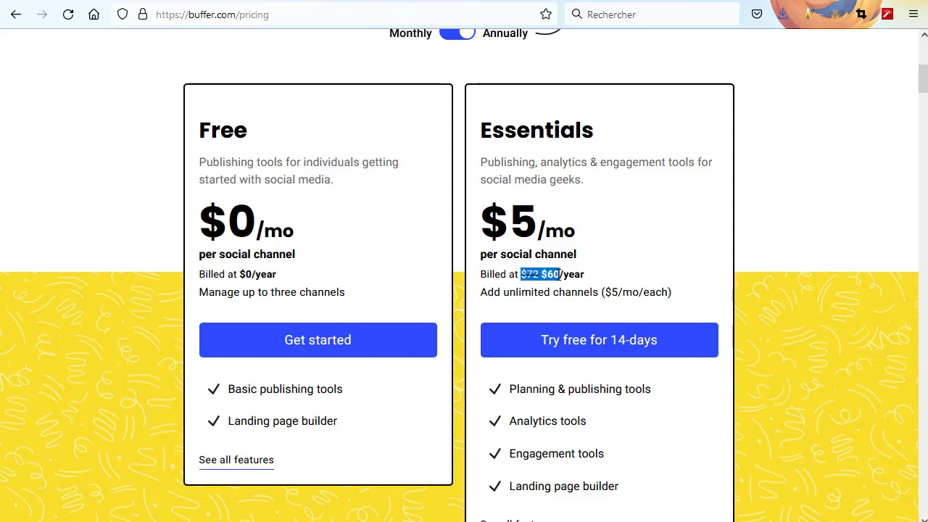
pyautogui.click(660, 264)
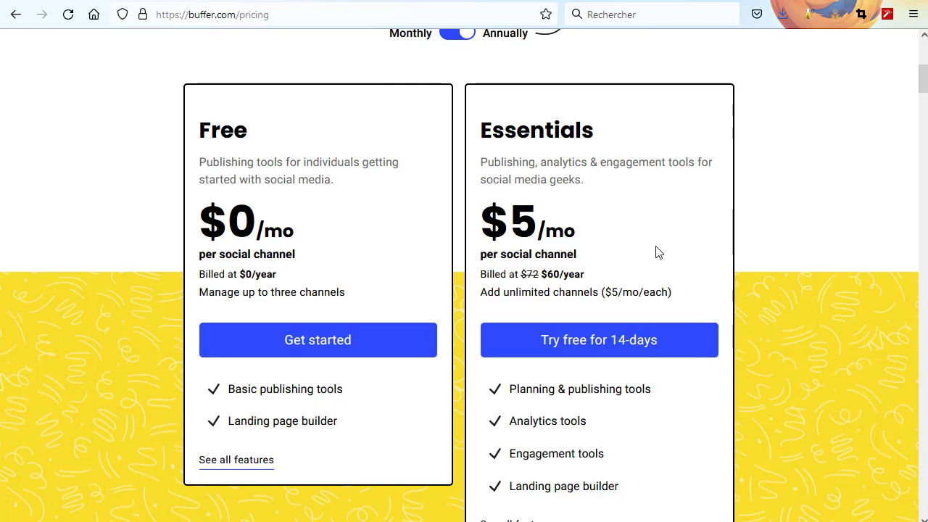
# - View the free plan's sign-up form, return to the pricing page, and log in to the existing account
pyautogui.scroll(5, 658, 251)
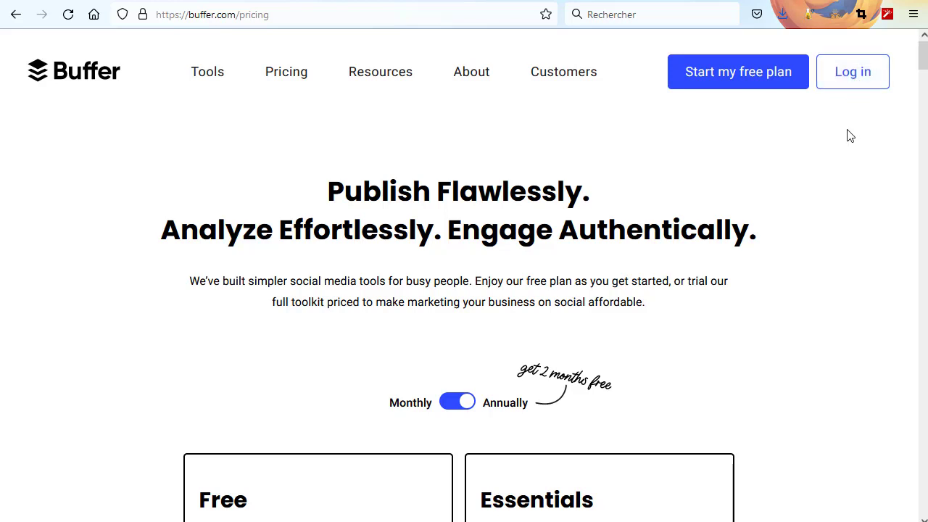
pyautogui.click(729, 77)
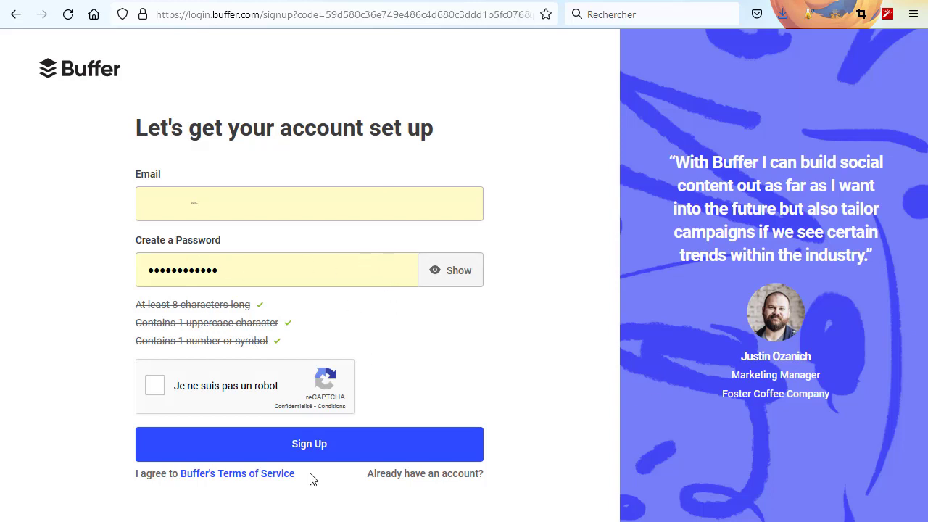
pyautogui.click(16, 14)
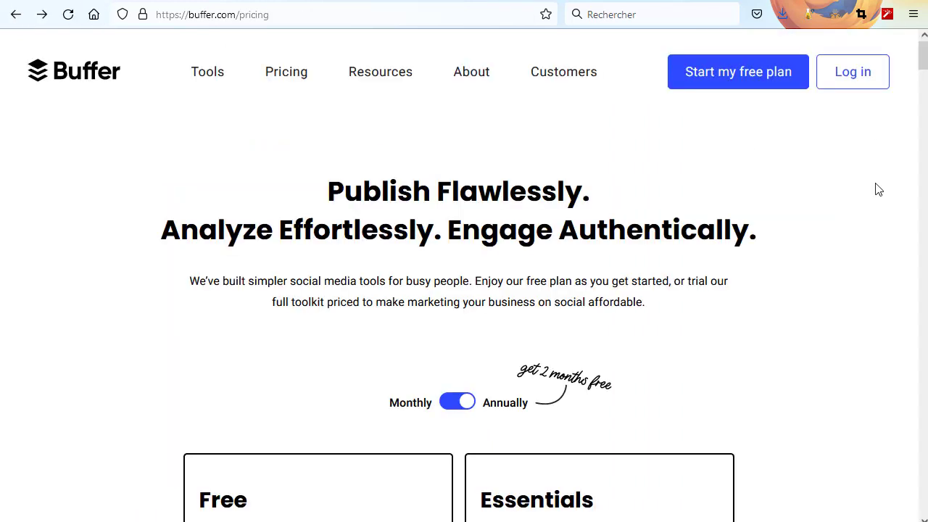
pyautogui.click(853, 80)
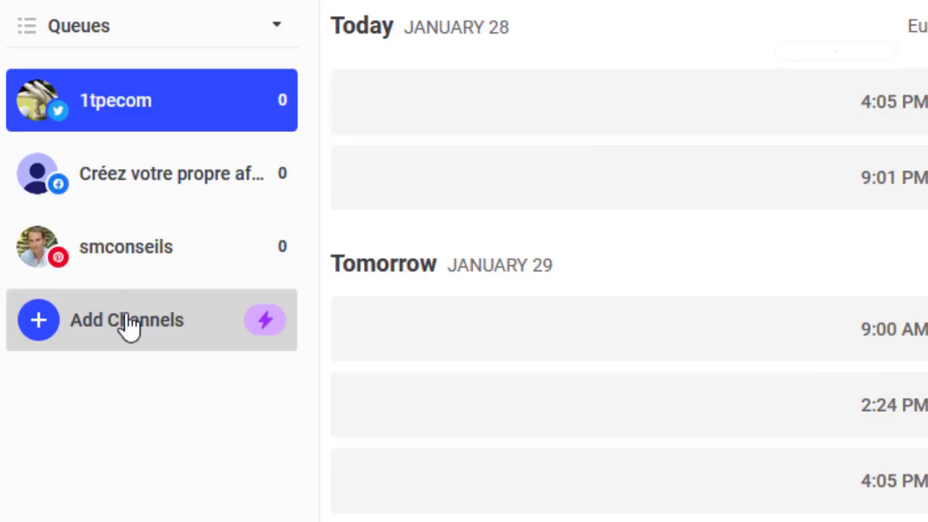
# - Check the upgrade plans offered for adding channels and review the daily time slots in the 1tpecom queue
pyautogui.click(72, 325)
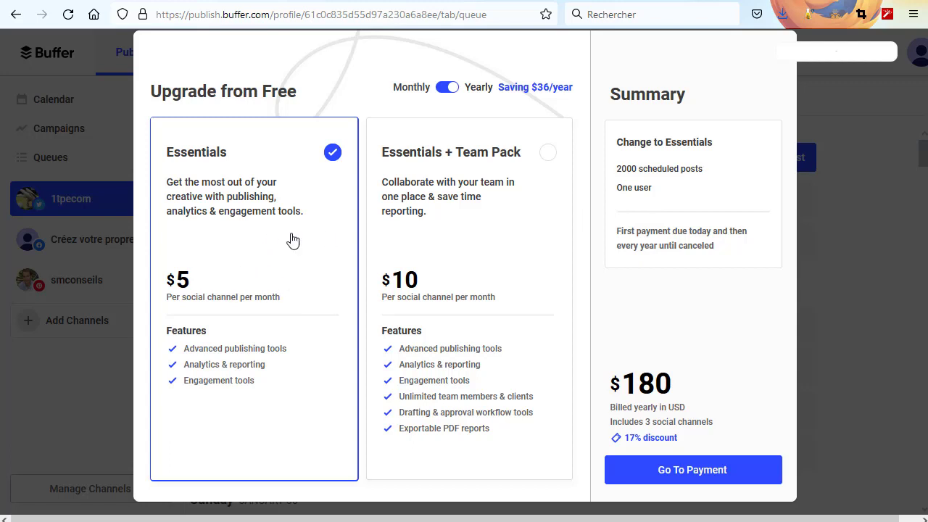
pyautogui.click(778, 60)
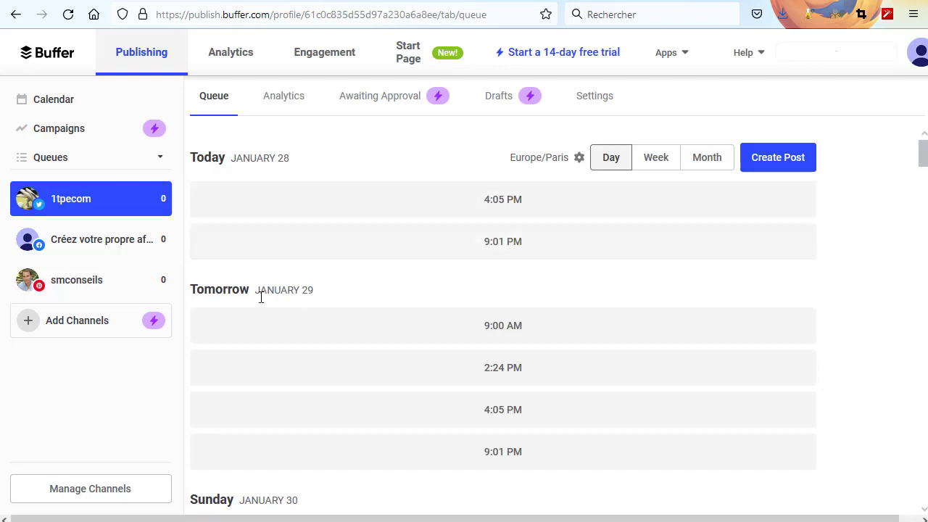
pyautogui.scroll(-5, 876, 363)
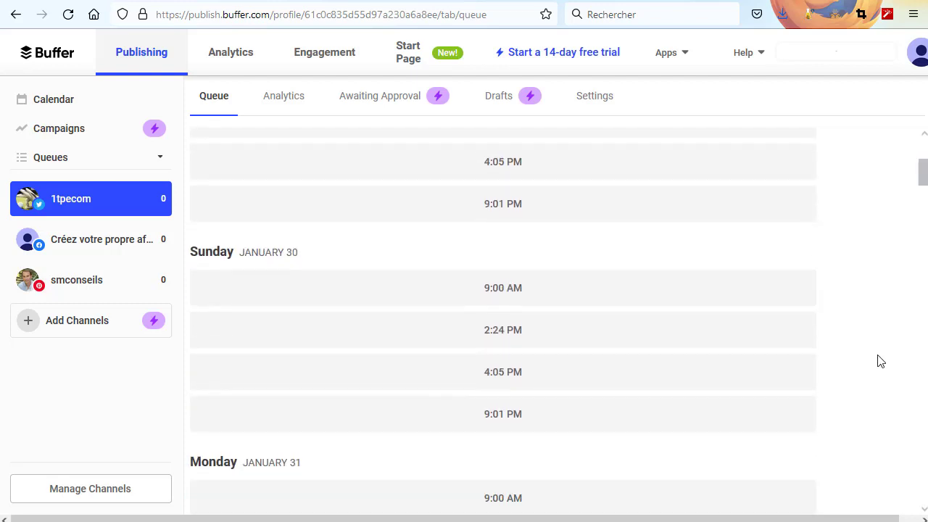
pyautogui.scroll(-10, 881, 361)
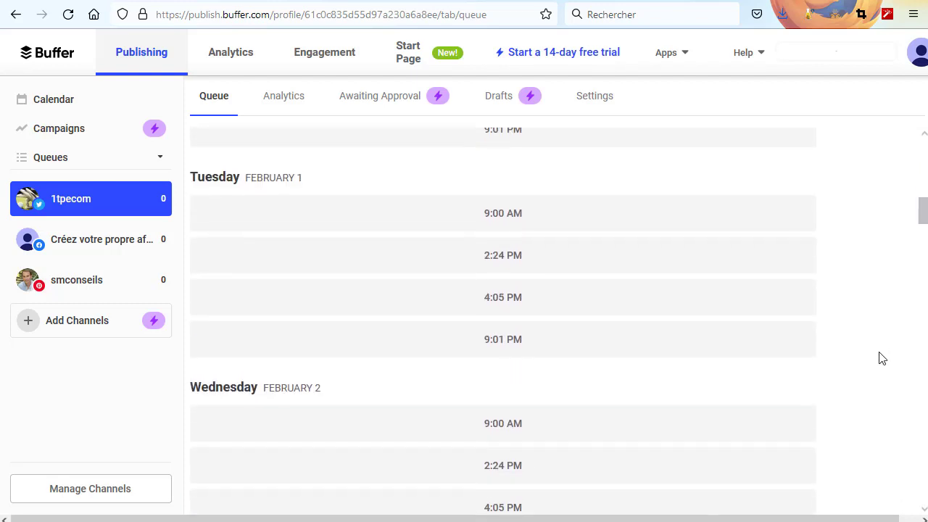
pyautogui.scroll(15, 885, 359)
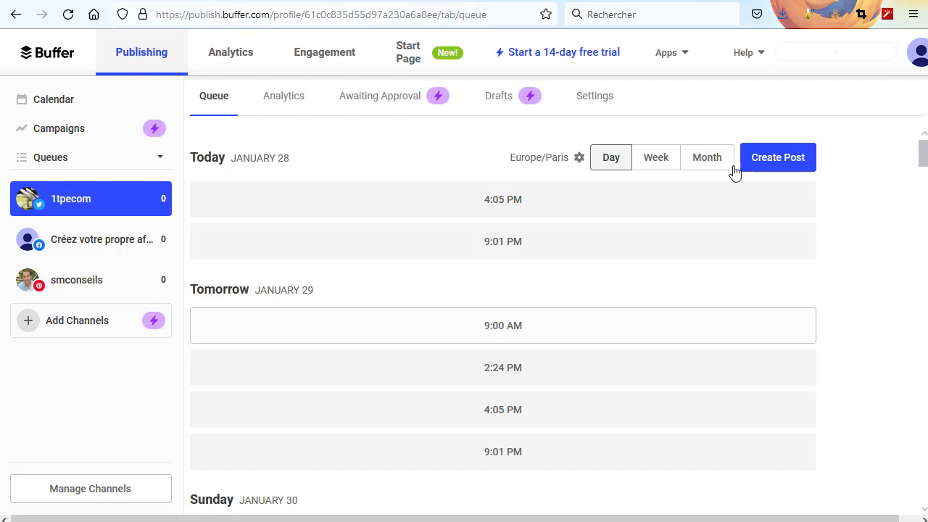
# - Show the publishing calendar by week and by month, and preview the Twitter posts in the January 2022 view
pyautogui.click(667, 159)
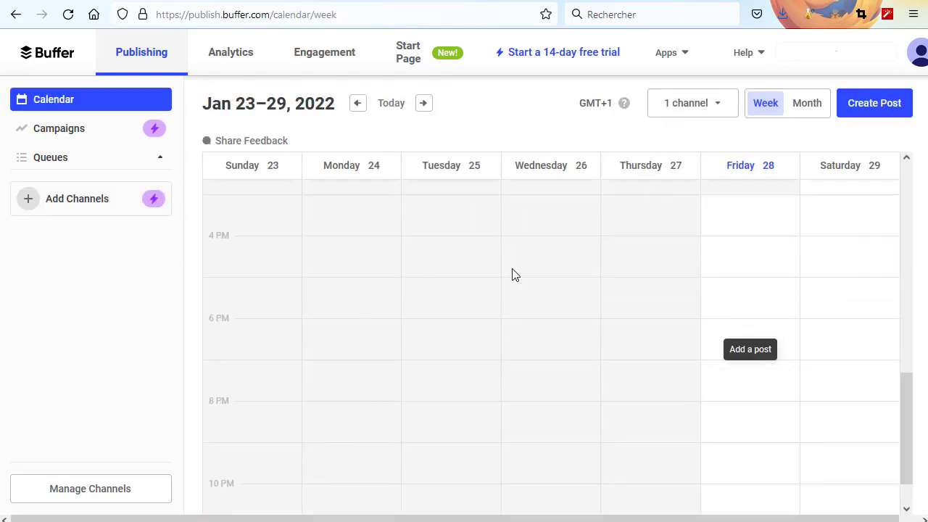
pyautogui.scroll(-2, 693, 294)
pyautogui.scroll(5, 720, 296)
pyautogui.click(808, 105)
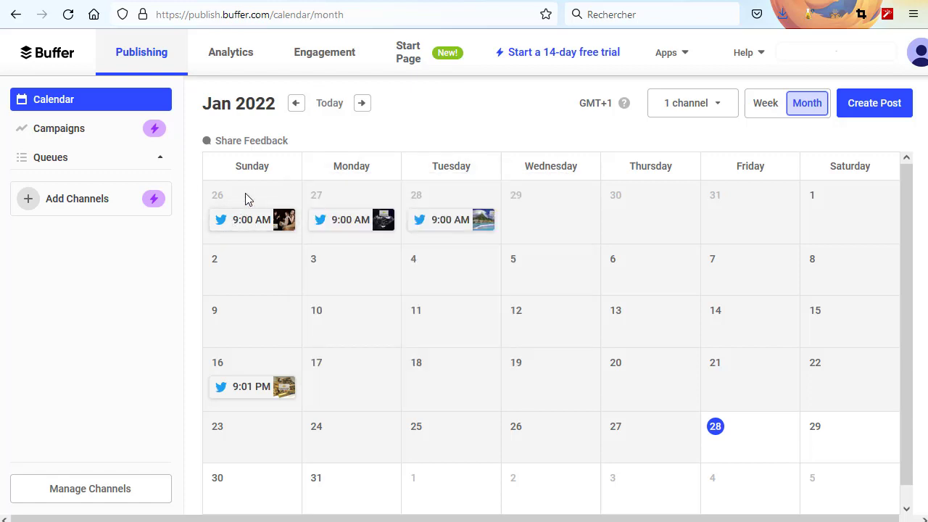
pyautogui.moveTo(258, 237)
pyautogui.moveTo(452, 230)
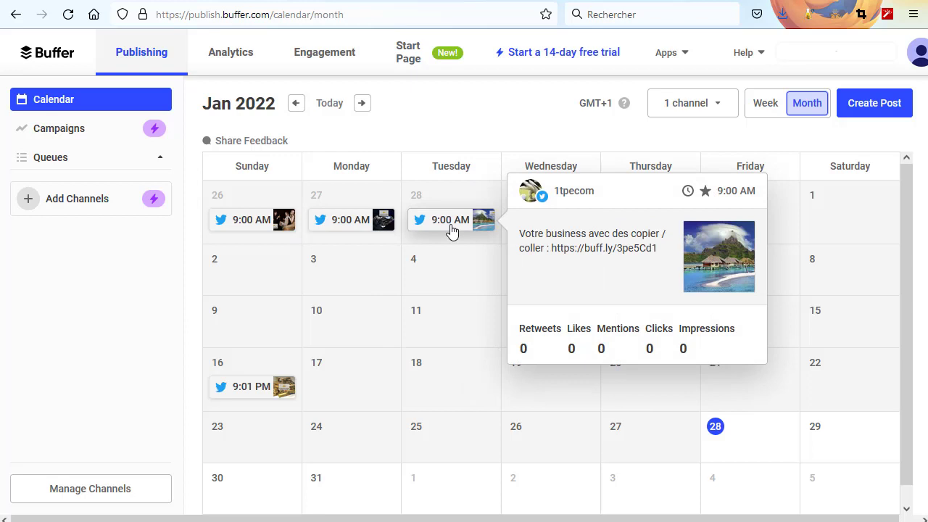
pyautogui.moveTo(252, 399)
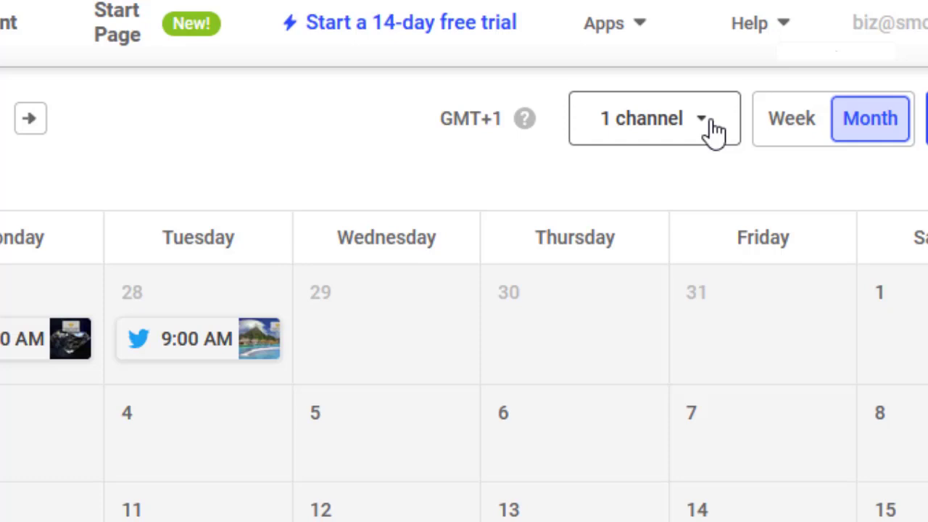
# - Show all channels in the month calendar and preview the posts on Sunday 26 and Monday 27
pyautogui.click(714, 131)
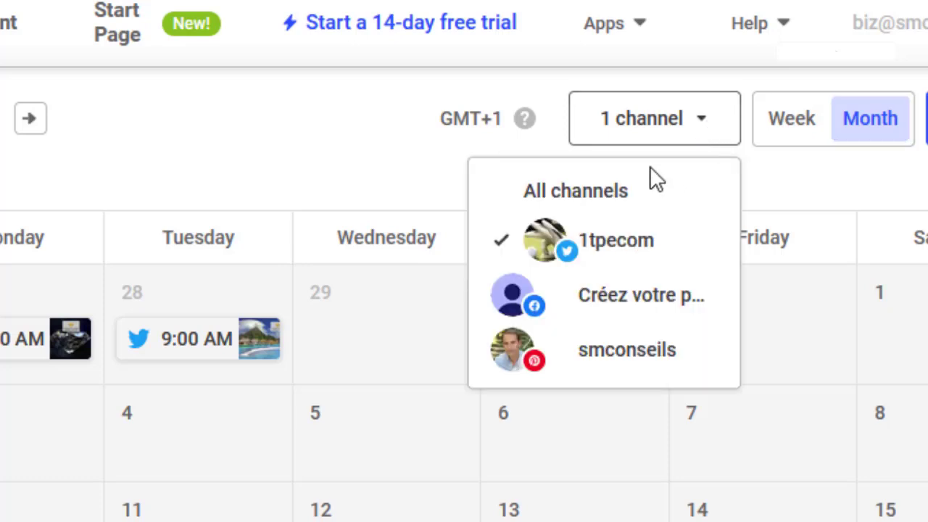
pyautogui.click(618, 193)
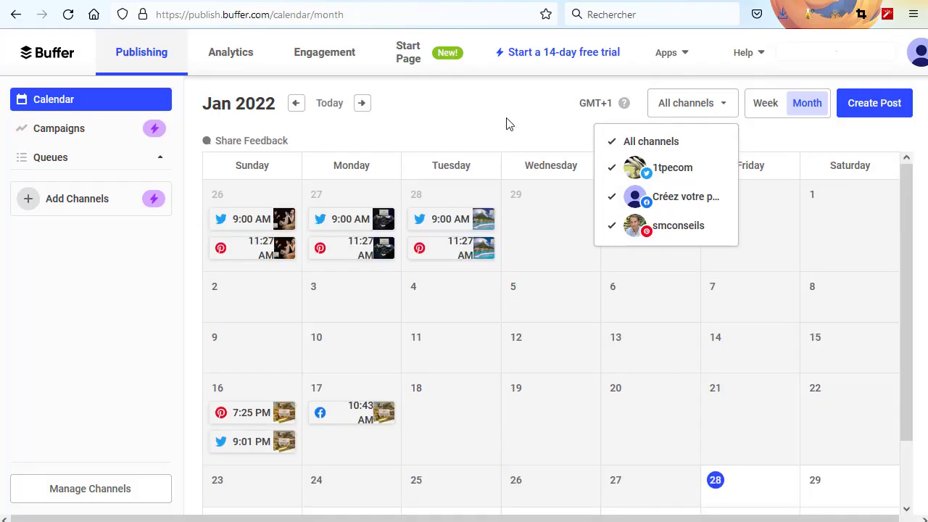
pyautogui.click(507, 123)
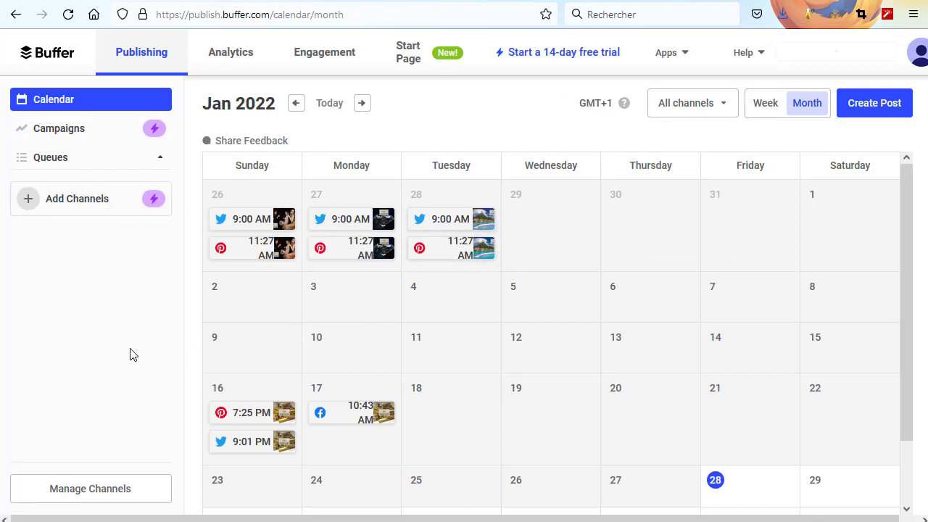
pyautogui.moveTo(239, 222)
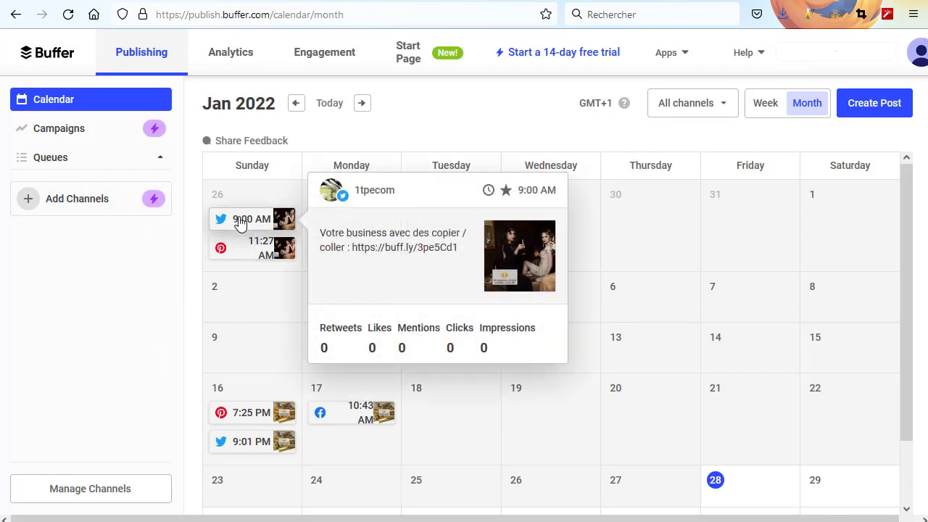
pyautogui.moveTo(248, 250)
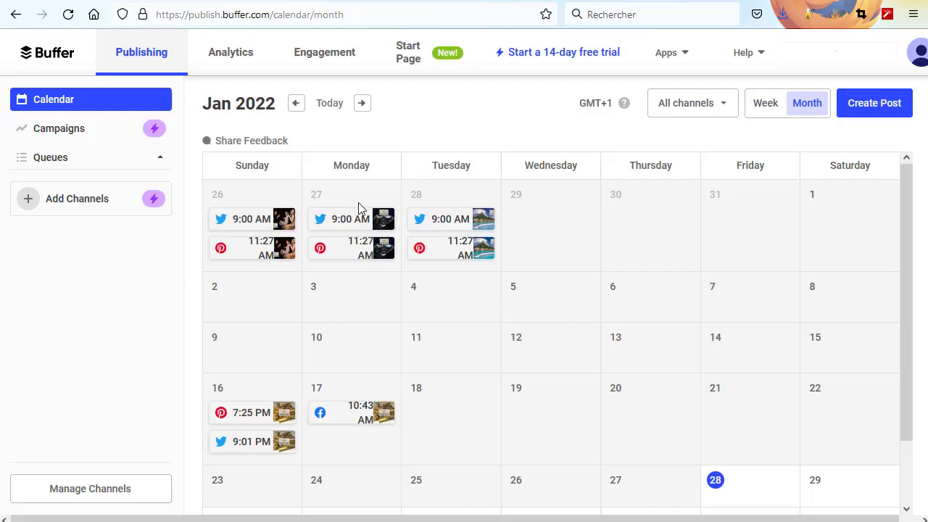
pyautogui.moveTo(348, 219)
# - Return from the weekly calendar to the queues and view the Facebook, Pinterest and 1tpecom Twitter channels in turn
pyautogui.click(766, 104)
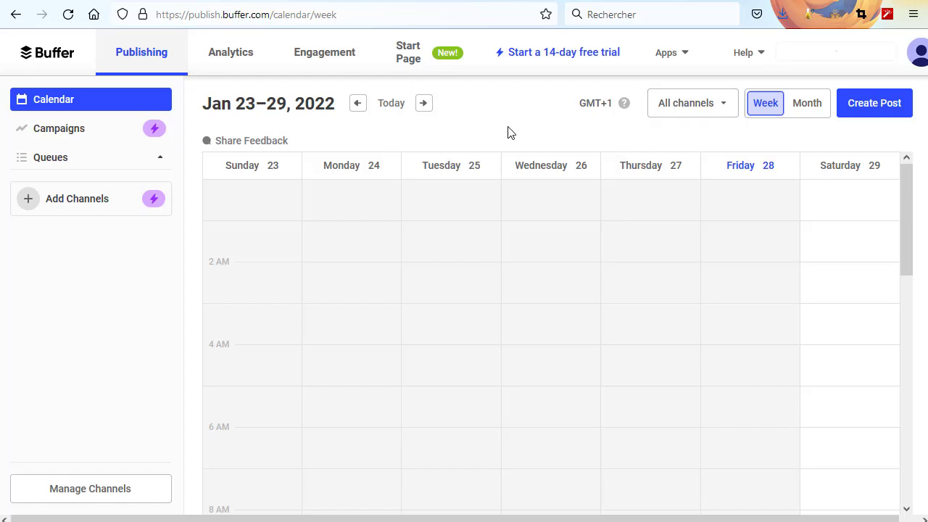
pyautogui.click(138, 58)
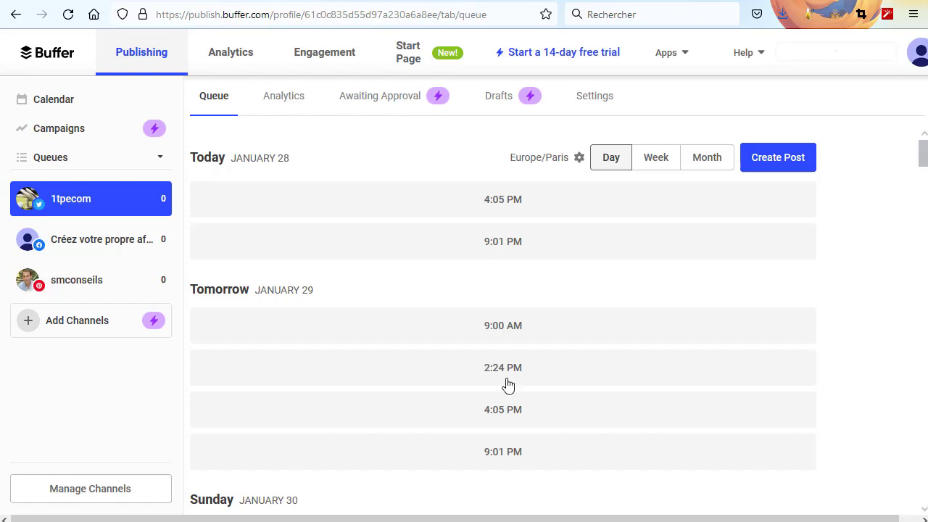
pyautogui.click(65, 243)
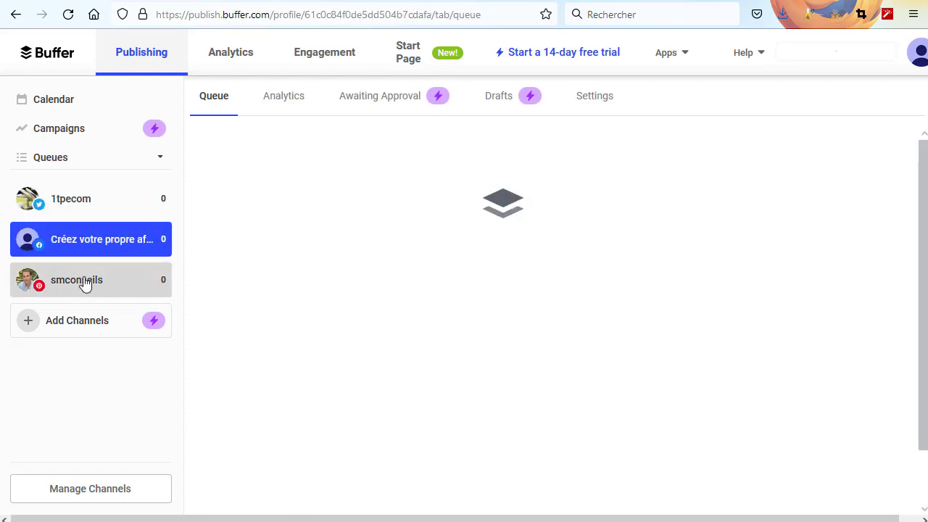
pyautogui.click(81, 284)
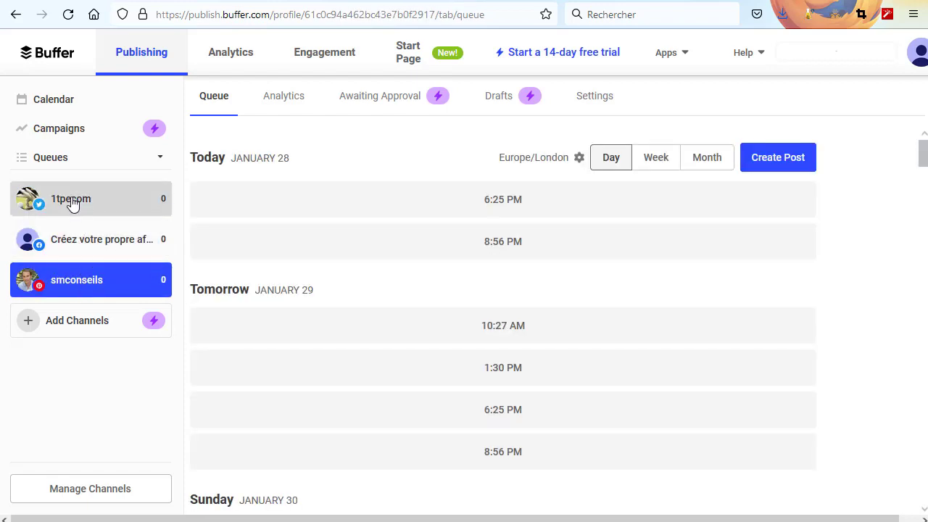
pyautogui.click(72, 203)
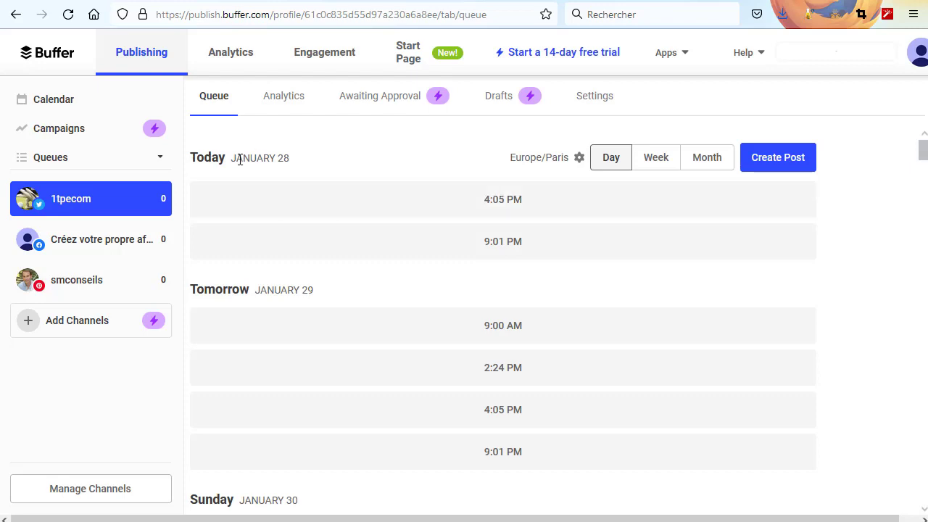
# - Start a tweet in the January 29, 2:24 PM slot of the 1tpecom queue with 2.jpg attached, and preview the image
pyautogui.scroll(-3, 326, 420)
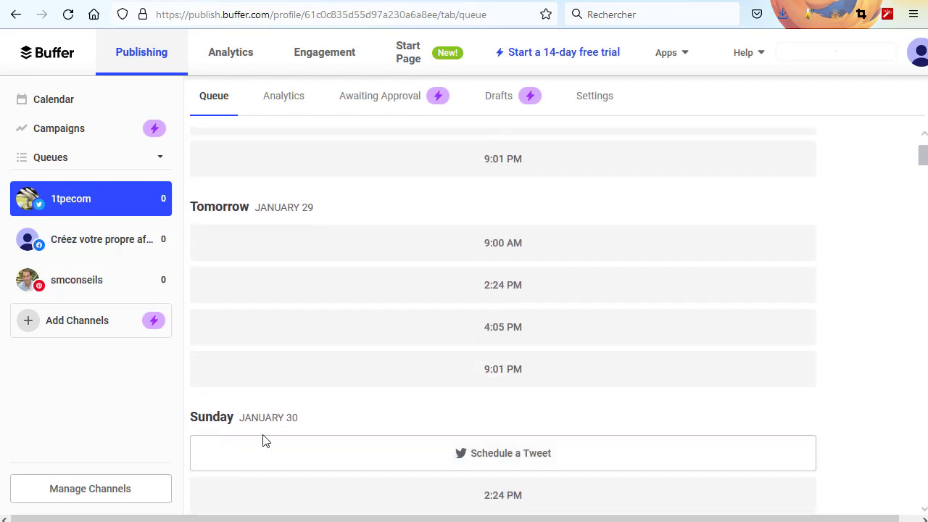
pyautogui.scroll(-2, 634, 398)
pyautogui.scroll(5, 601, 362)
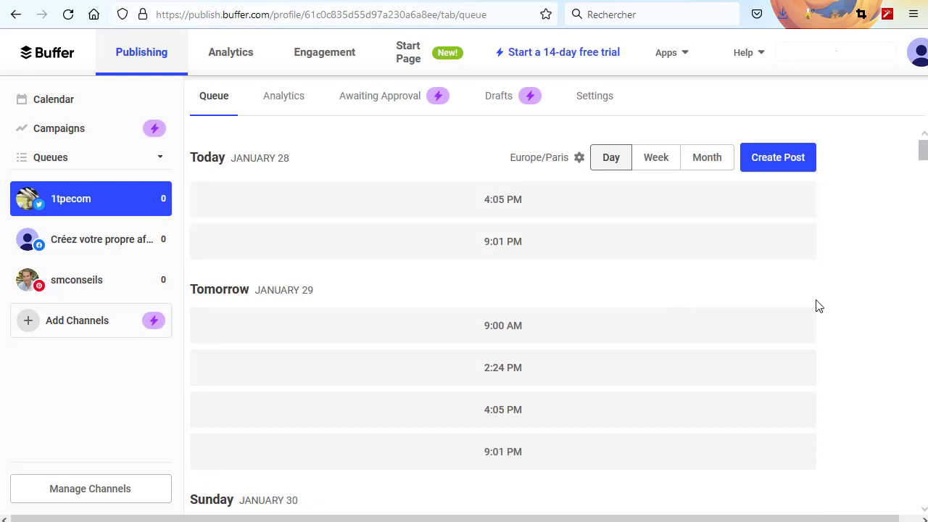
pyautogui.scroll(-2, 582, 214)
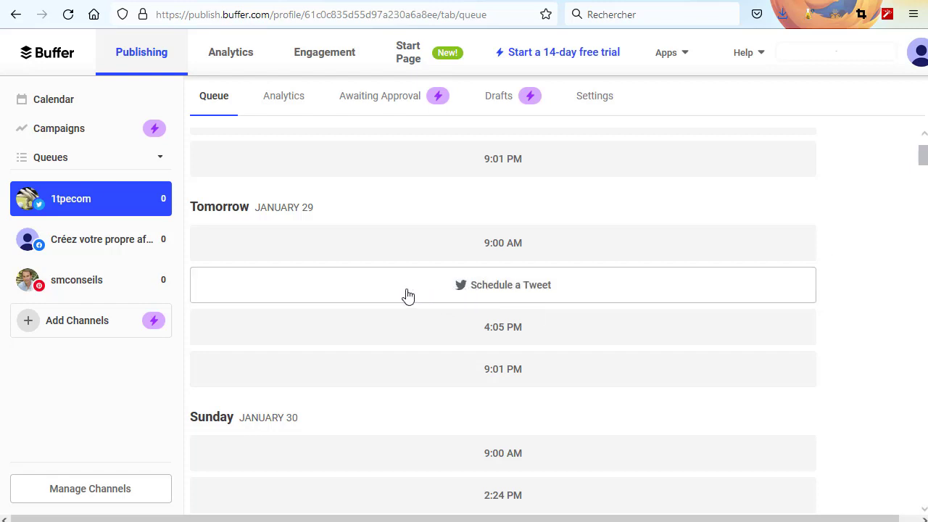
pyautogui.click(491, 293)
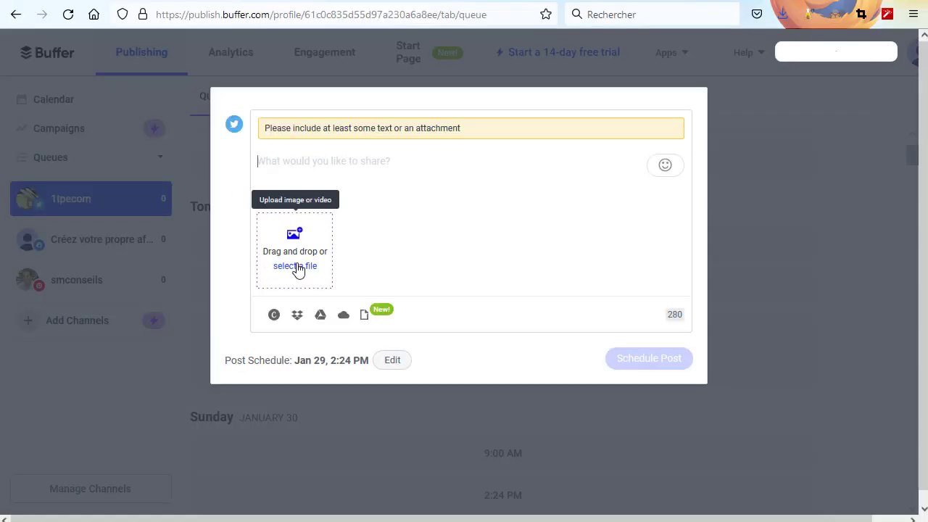
pyautogui.click(298, 267)
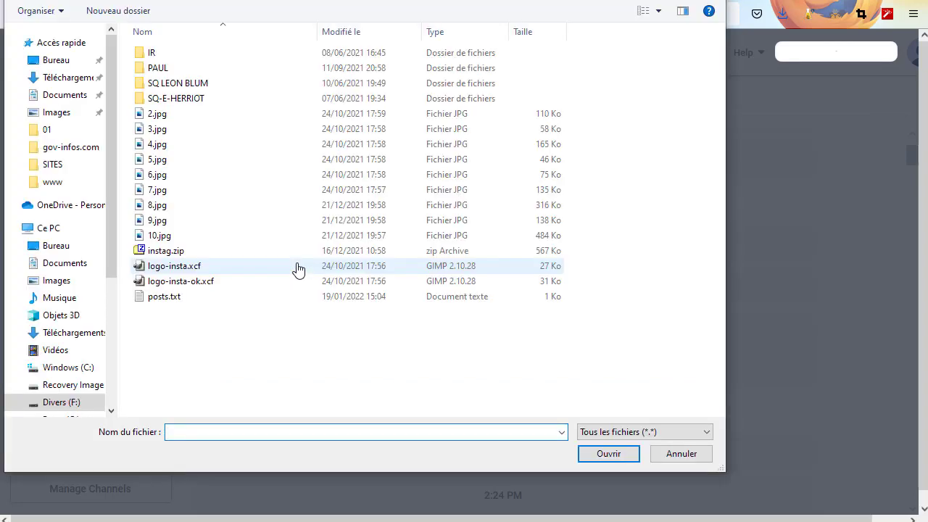
pyautogui.click(160, 117)
pyautogui.doubleClick(158, 116)
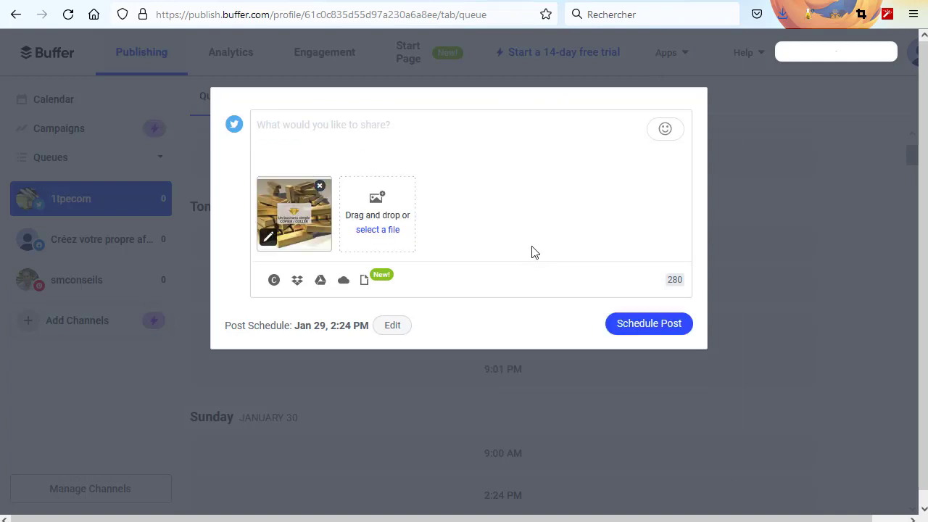
pyautogui.click(307, 243)
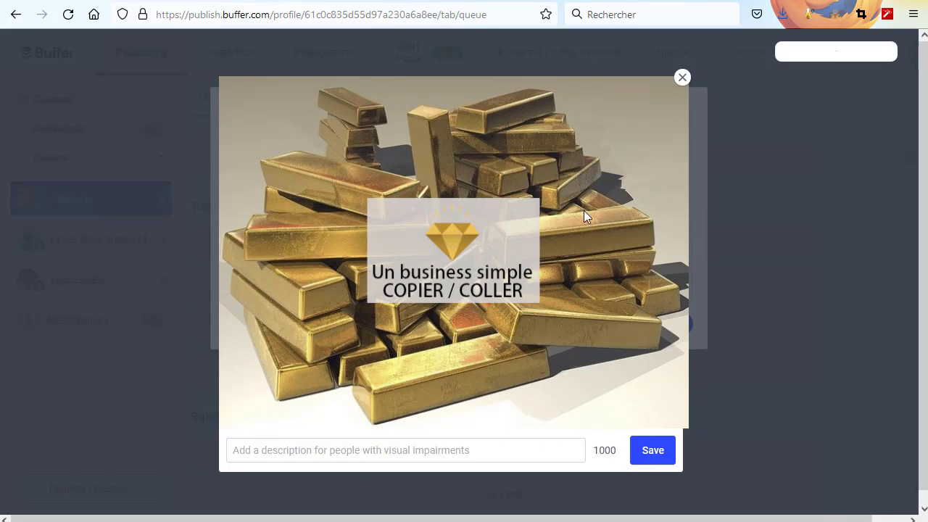
pyautogui.click(681, 77)
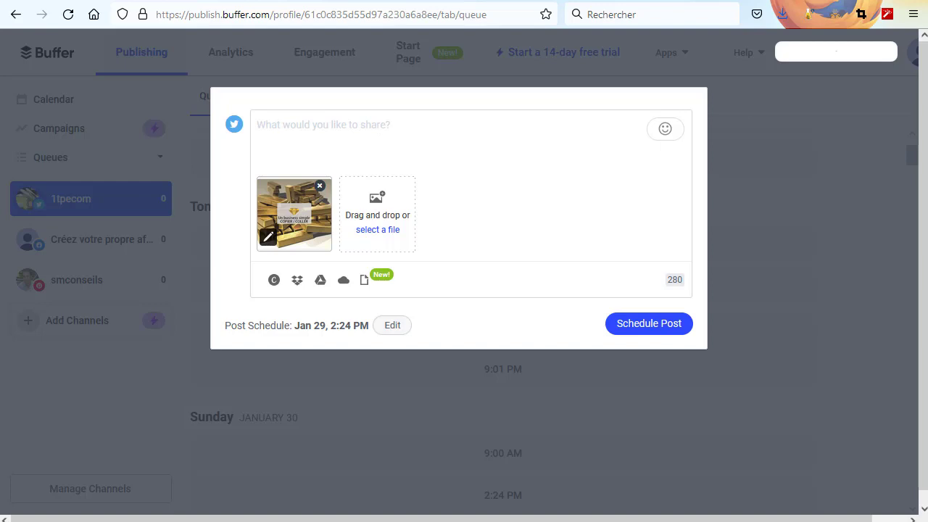
# - Write the tweet "Lancez votre business avec de simples copier / coller", "Profitez de l'eldorado de la vente de produits numériques sur internet :" and the promotional link
pyautogui.write("Lancez votre business avec de simples copier / coller  Profitez de l'eldorado de la vente de produits numérique sur internet :  https://www.profitsnumeriques.com/?B=positiw")
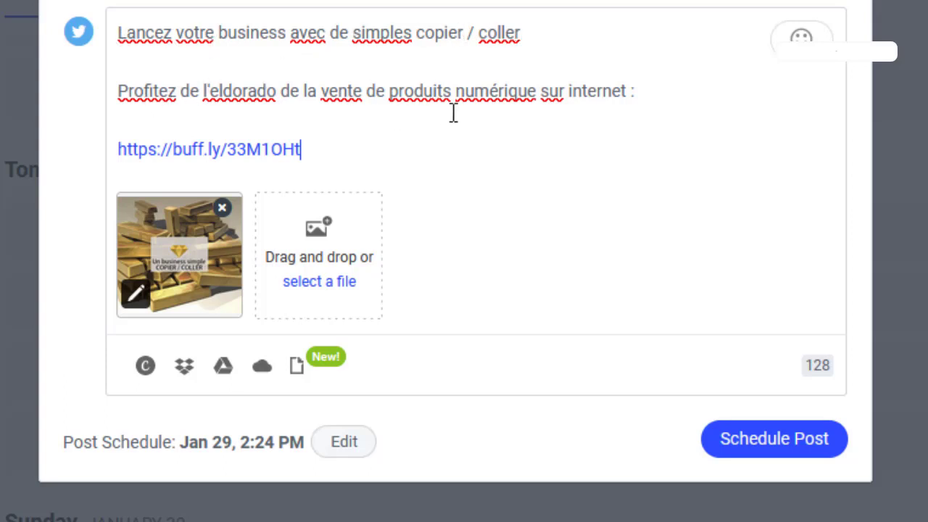
pyautogui.click(535, 94)
pyautogui.write('s')
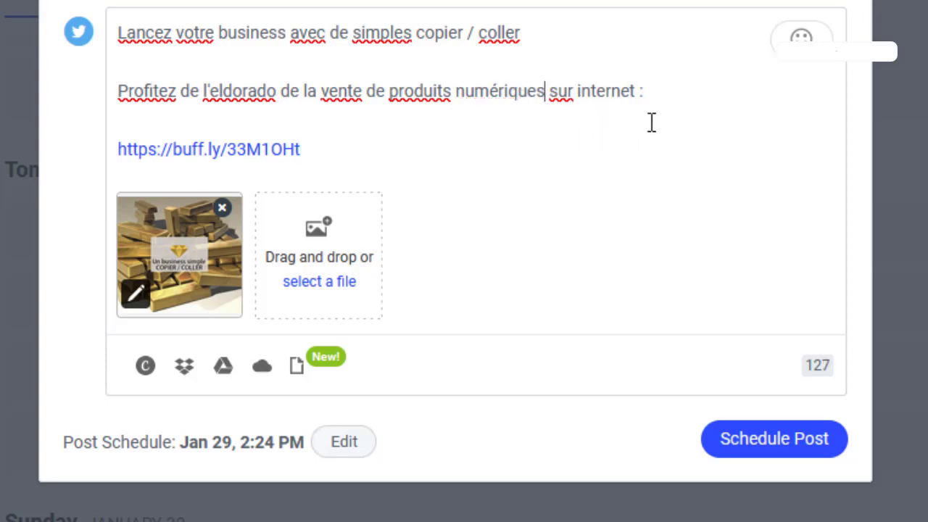
pyautogui.moveTo(242, 147)
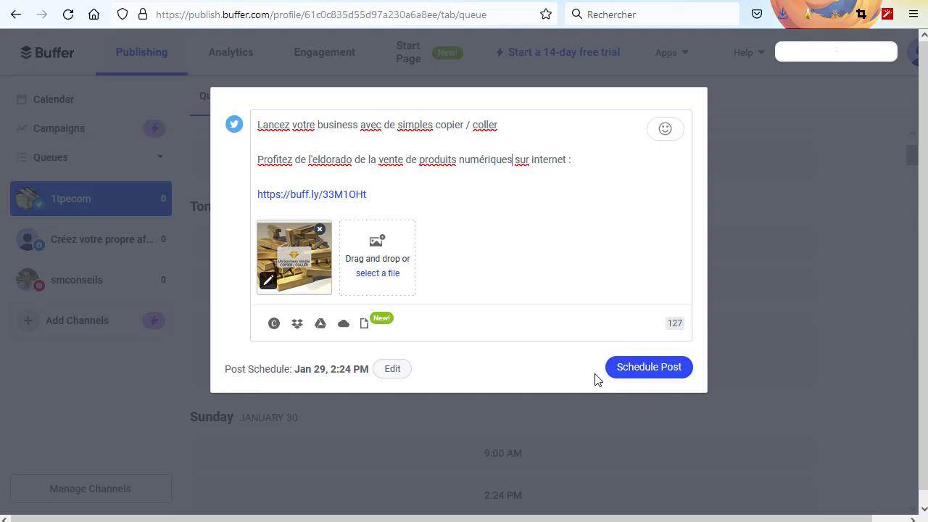
# - Close the tweet composer without scheduling and discard the draft tweet
pyautogui.click(874, 274)
pyautogui.click(476, 171)
pyautogui.click(815, 215)
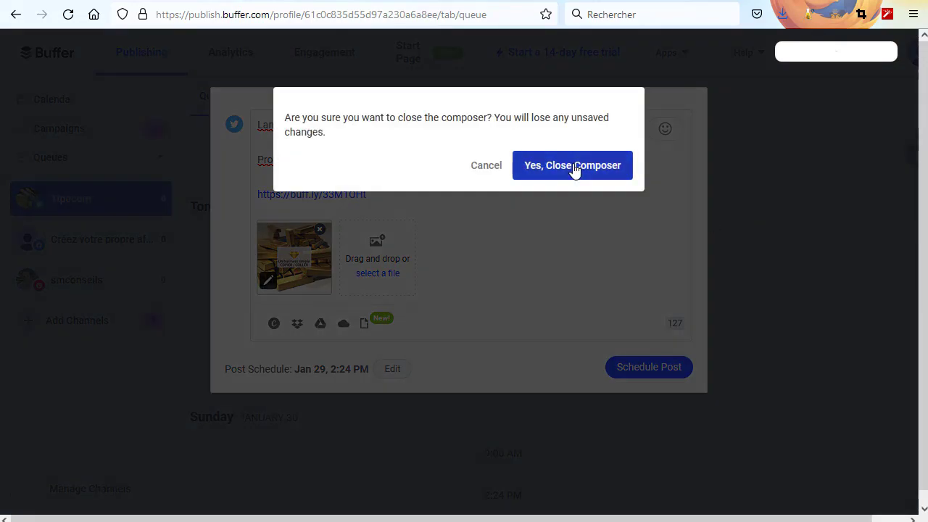
pyautogui.click(573, 168)
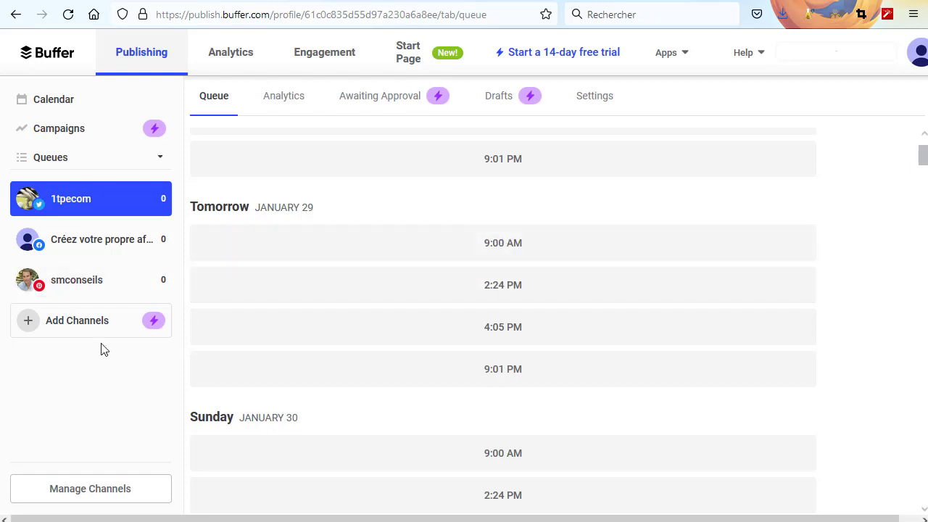
# - Start a post in the Facebook channel's January 29, 4:04 PM slot with 3.jpg attached, and preview the image
pyautogui.click(76, 245)
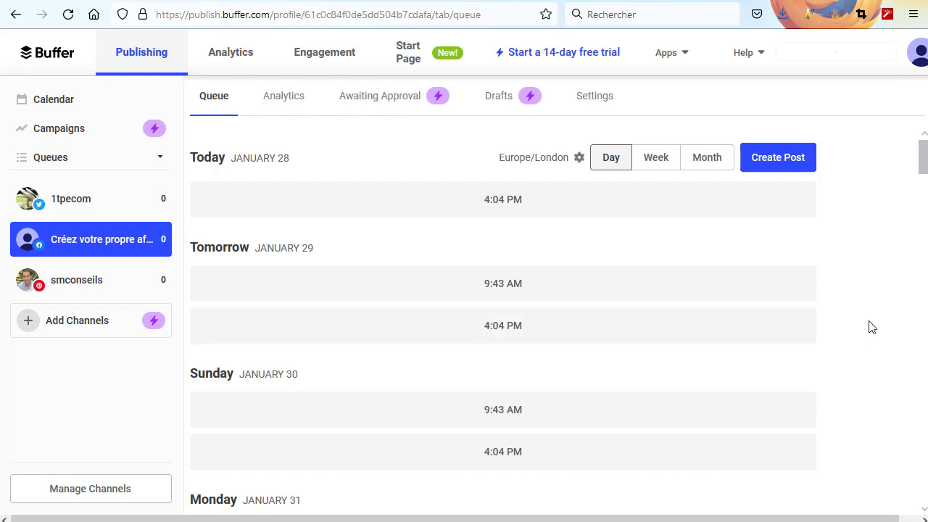
pyautogui.click(505, 327)
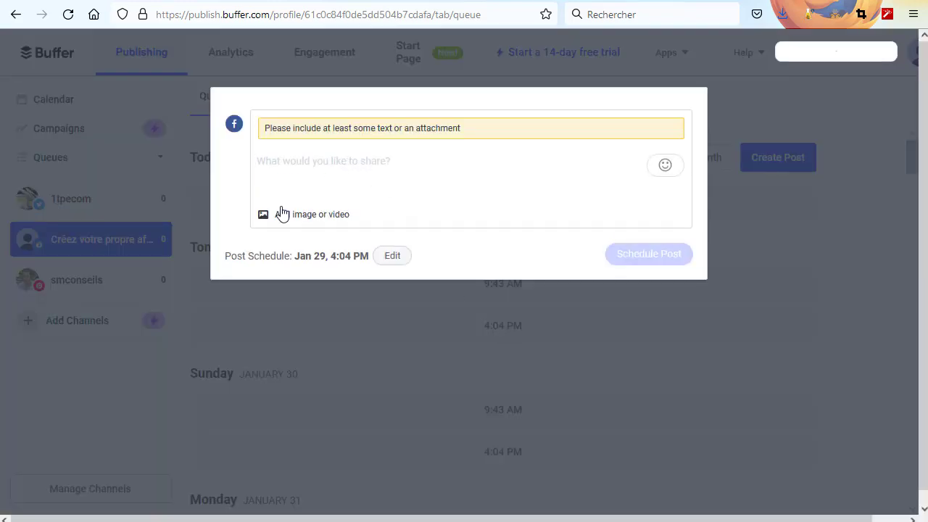
pyautogui.click(295, 220)
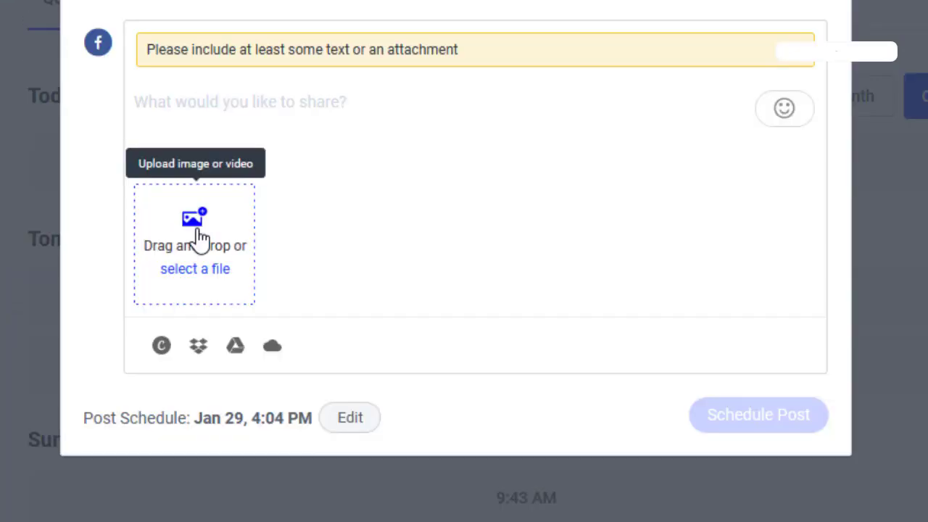
pyautogui.click(296, 247)
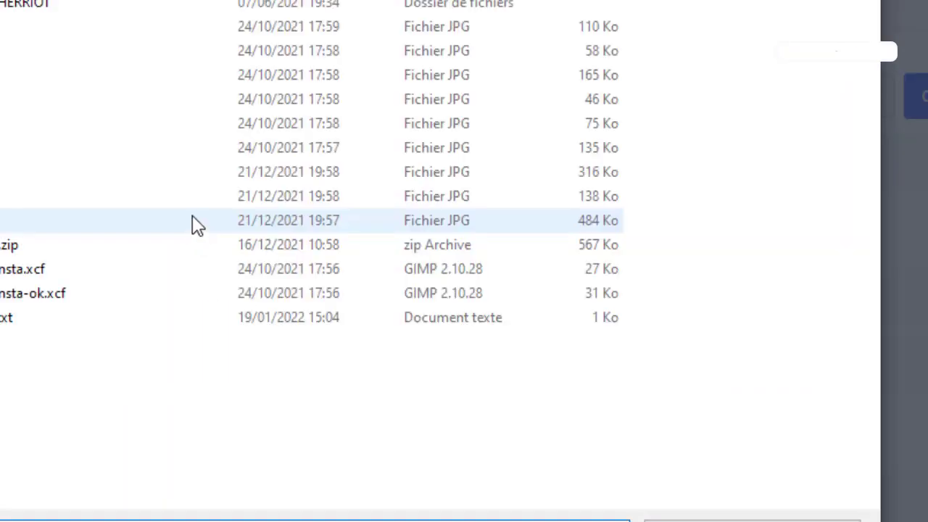
pyautogui.doubleClick(152, 134)
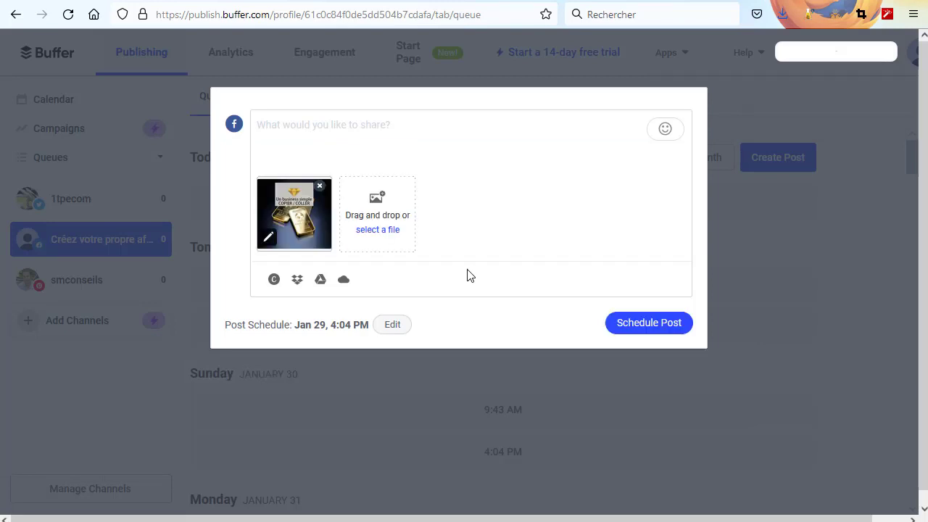
pyautogui.click(297, 222)
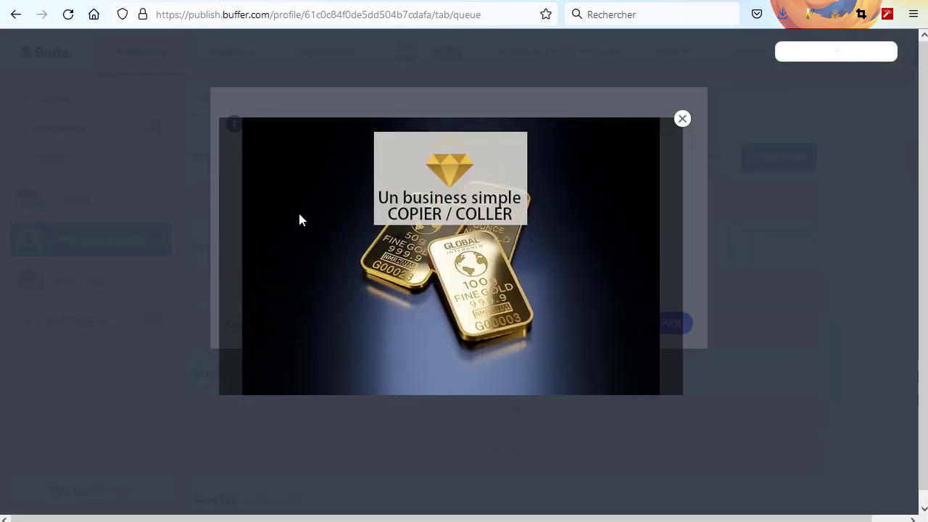
pyautogui.click(682, 119)
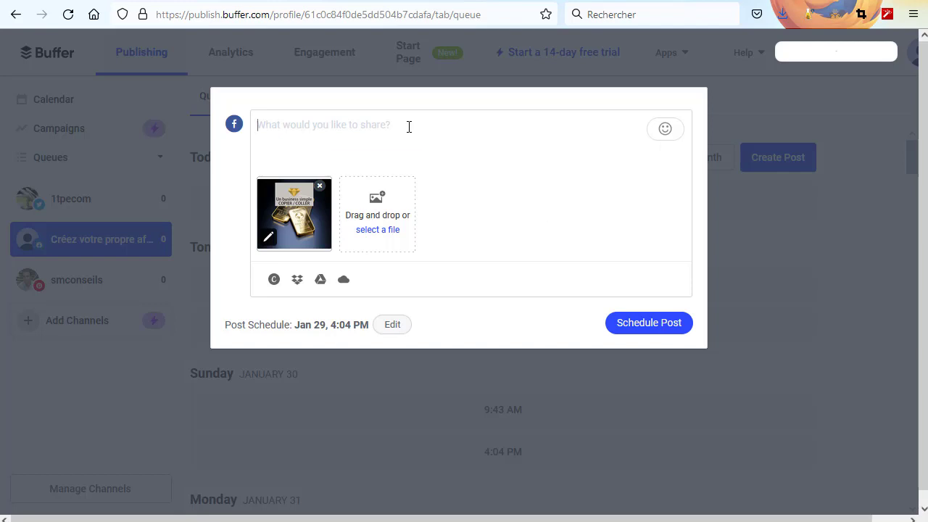
# - Write the Facebook post with the "Lancez votre business" and "produits numériques" lines, a link and the "Pas besoin de créer de produit" pitch, and discard it
pyautogui.write("Lancez votre business avec de simples copier / coller  Profitez de l'eldorado de la vente de produits numérique sur internet :  https://www.profitsnumeriques.com/?8=pcxtfs  ==> Pas besoin de créer de produit, pas de support client, pas besoin de vendre vous même ... Découvrez la façon la plus facile de vous lancer sur le net ...")
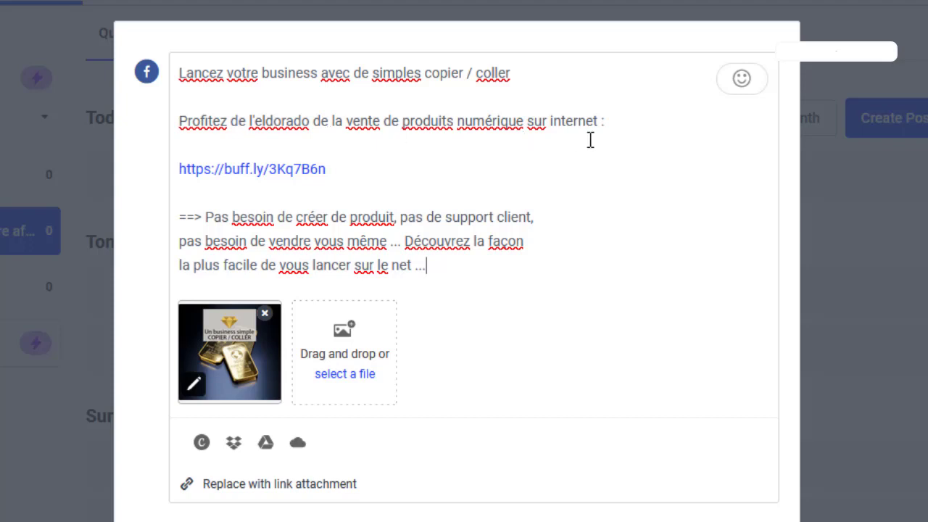
pyautogui.click(522, 121)
pyautogui.write('d')
pyautogui.press('BackSpace')
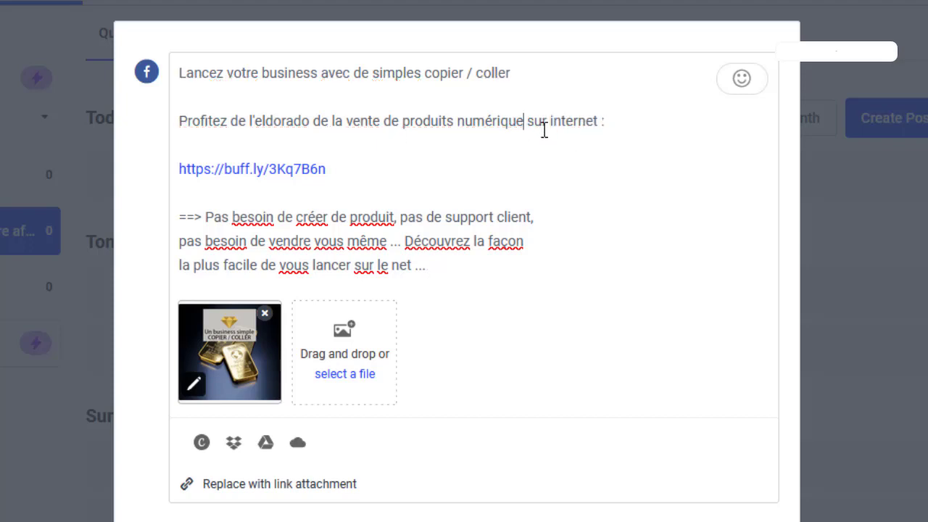
pyautogui.write('s')
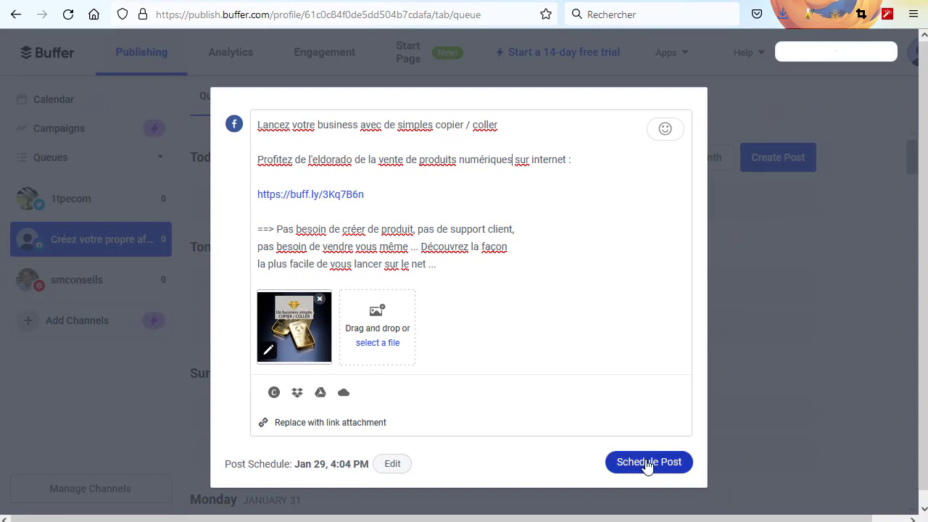
pyautogui.click(865, 303)
pyautogui.click(578, 174)
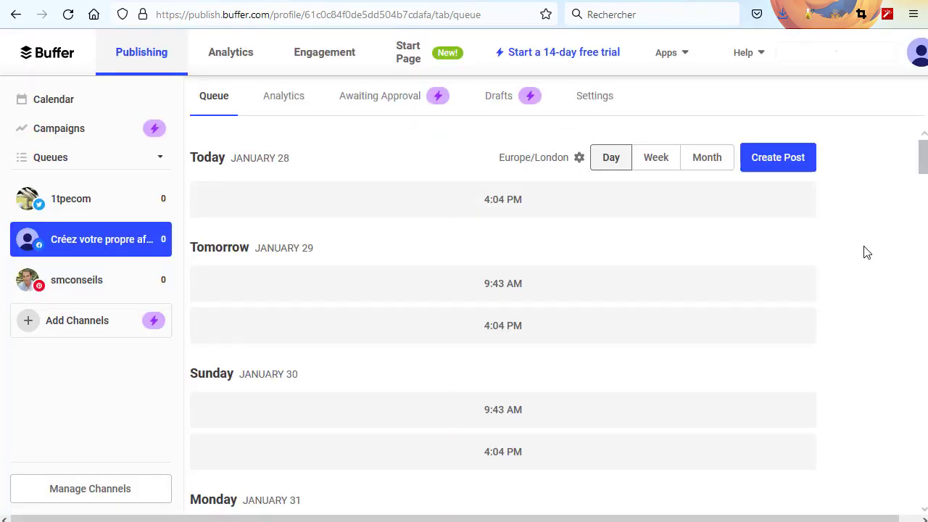
# - Start a pin in the Pinterest channel's January 29, 1:30 PM slot with the banknote puzzle image 6.jpg attached, and preview the image
pyautogui.click(68, 294)
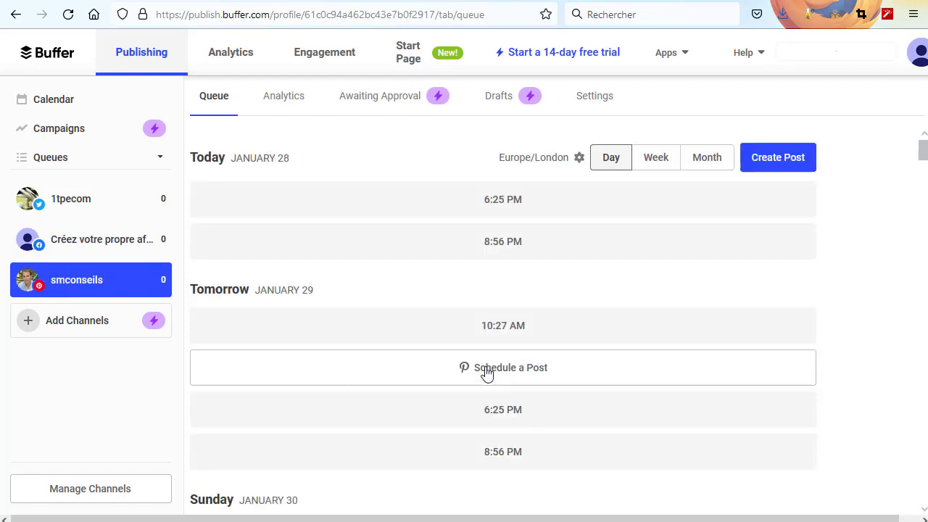
pyautogui.click(487, 370)
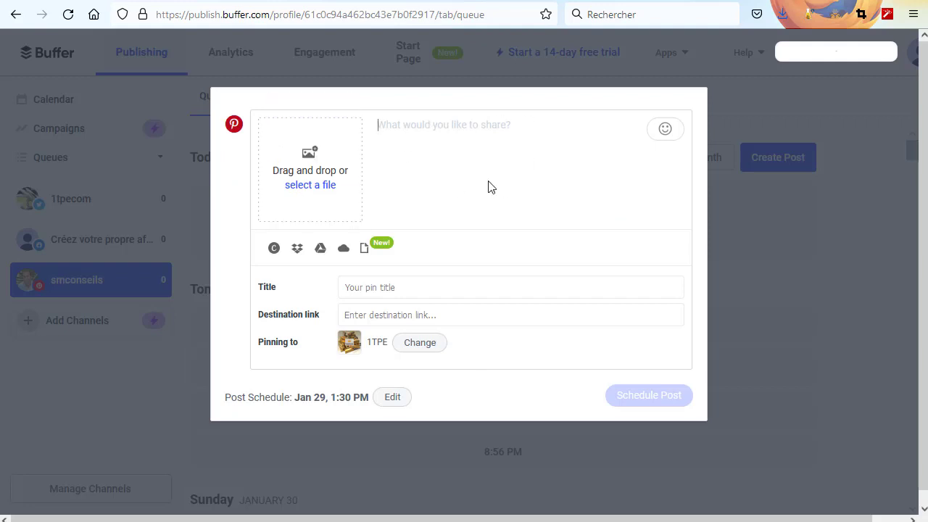
pyautogui.click(506, 180)
pyautogui.click(310, 171)
pyautogui.click(188, 178)
pyautogui.doubleClick(189, 178)
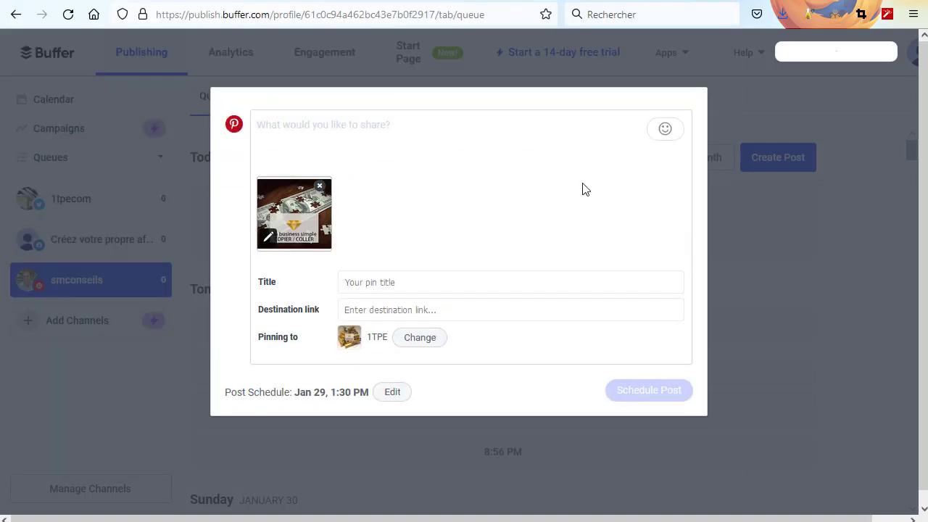
pyautogui.click(295, 209)
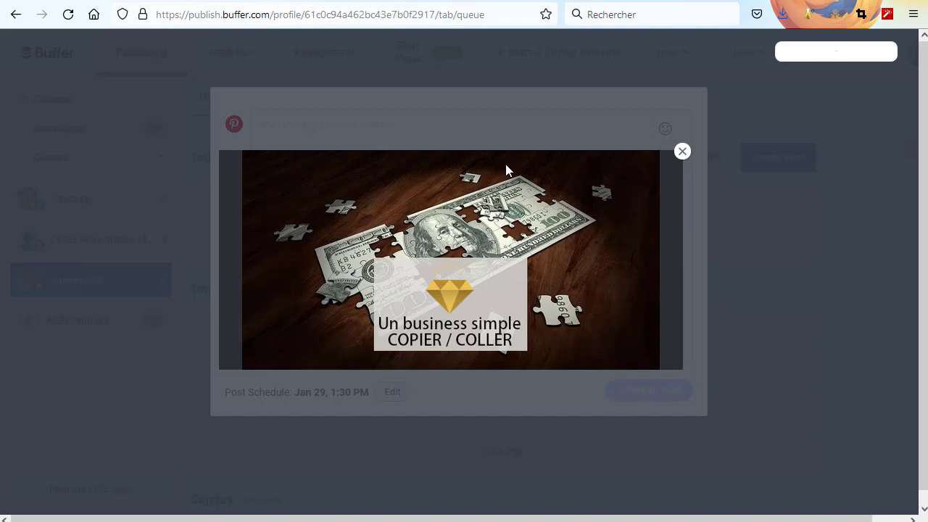
pyautogui.click(682, 151)
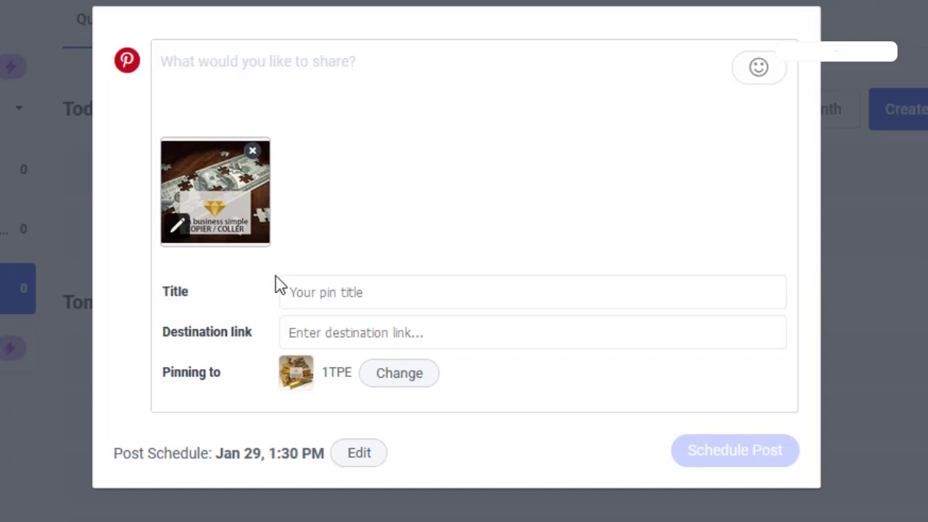
# - Describe the pin as "Lancez votre business avec de simples copier / coller" and title it "Profitez de l'eldorado de la vente de produits numérique sur internet :"
pyautogui.click(295, 79)
pyautogui.write('Lancez votre business avec de simples copier / coller')
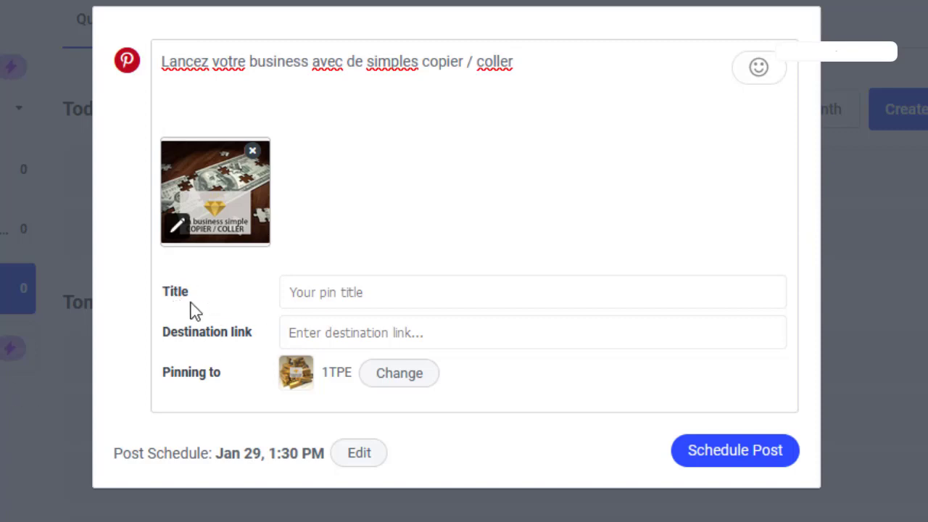
pyautogui.click(398, 287)
pyautogui.write("Profitez de l'eldorado de la vente de produits numérique sur internet :")
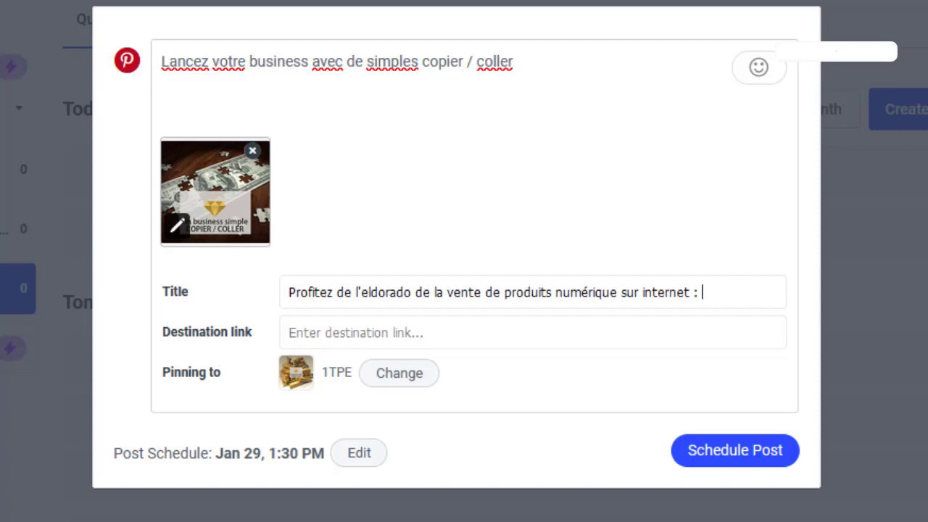
pyautogui.click(365, 330)
pyautogui.write('https://www.profitsnumeriques.com/?tk=postpt')
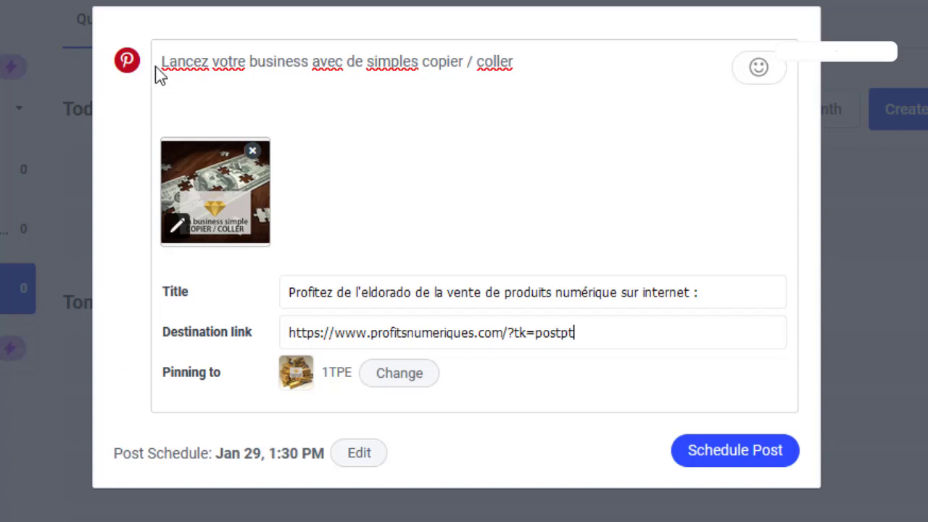
pyautogui.click(177, 56)
pyautogui.moveTo(343, 295); pyautogui.dragTo(688, 266)
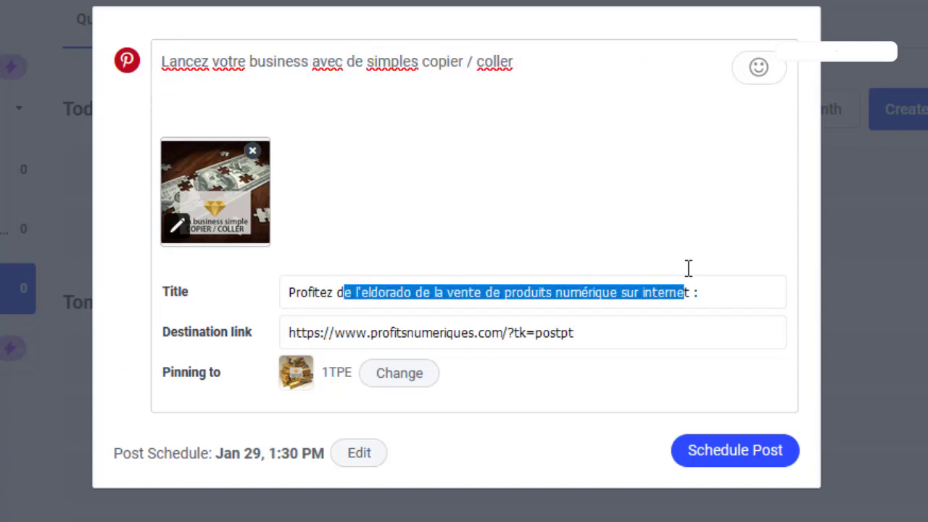
pyautogui.click(700, 250)
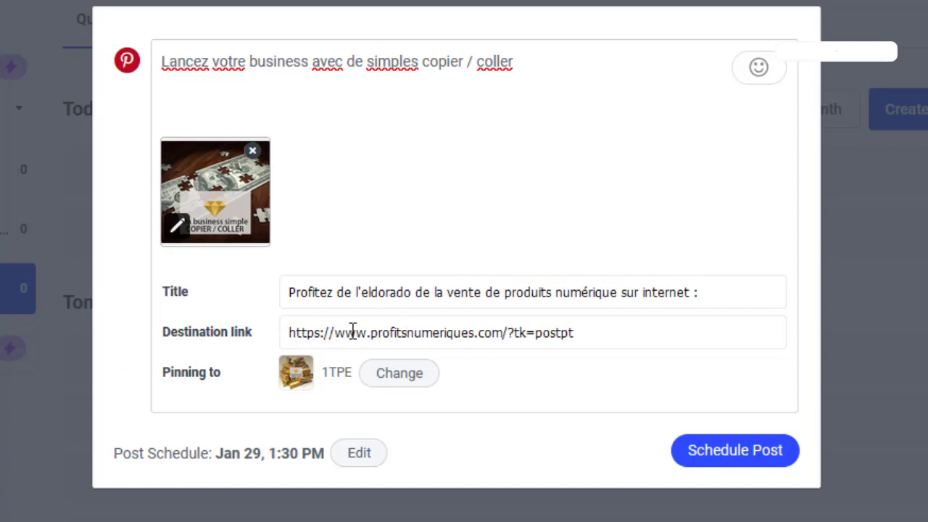
pyautogui.moveTo(603, 335); pyautogui.dragTo(450, 335)
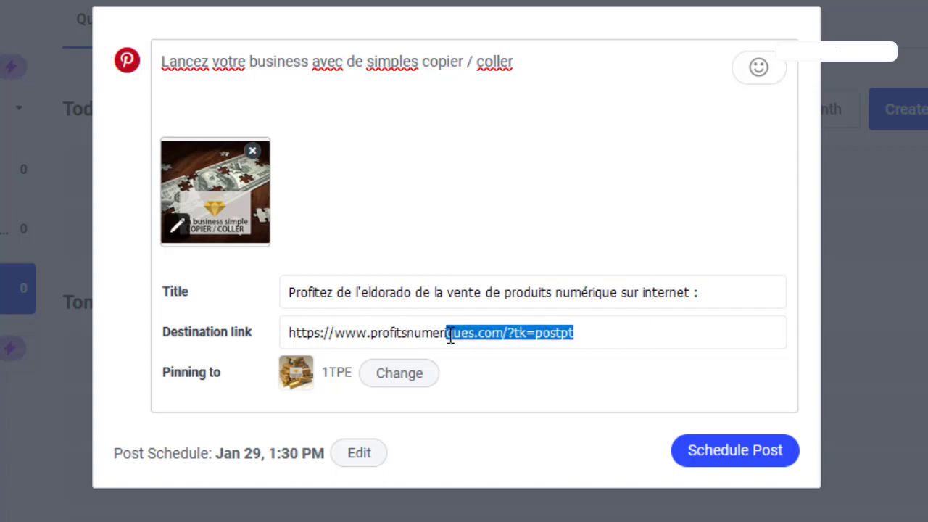
# - Close the pin composer without scheduling the post and discard the pin draft
pyautogui.click(700, 326)
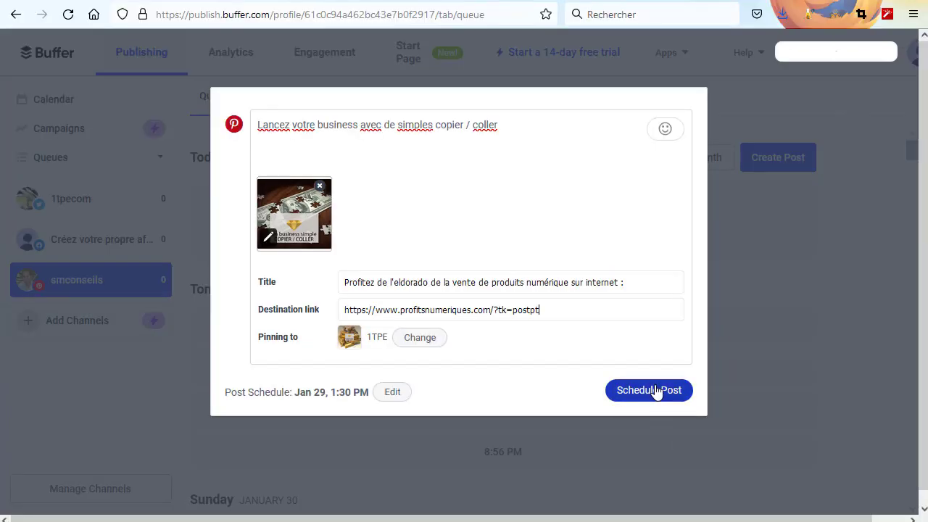
pyautogui.click(817, 216)
pyautogui.click(576, 167)
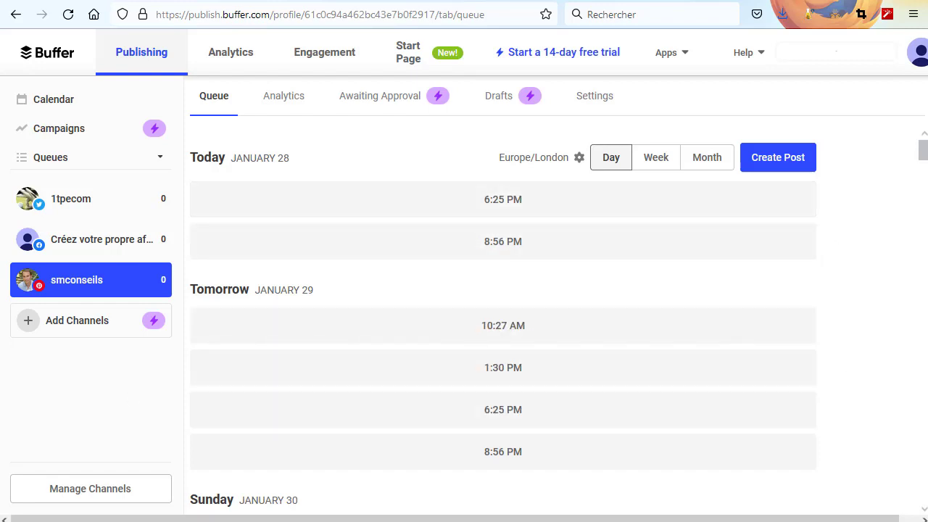
# - Look through the queues of the Twitter, Facebook and Pinterest channels in turn, ending on the Twitter channel
pyautogui.scroll(-2, 900, 357)
pyautogui.scroll(-2, 900, 355)
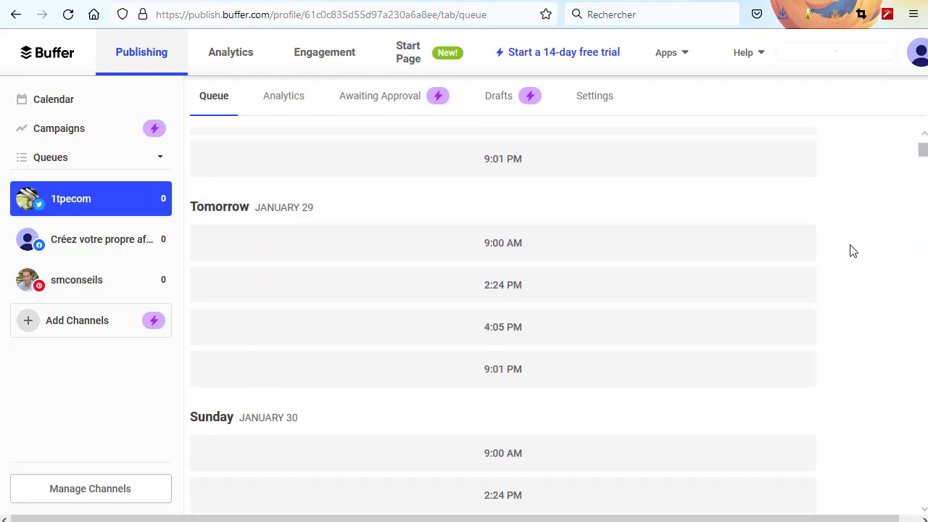
pyautogui.scroll(1, 855, 261)
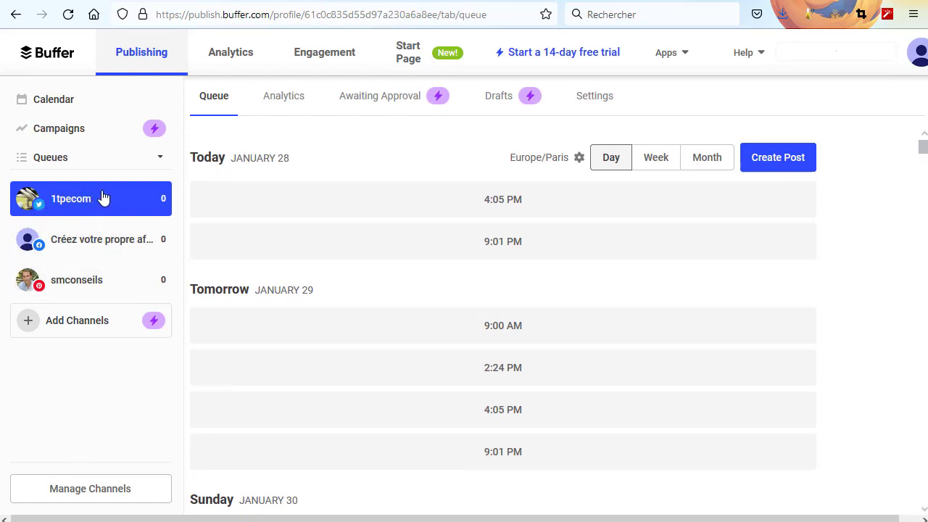
pyautogui.click(87, 243)
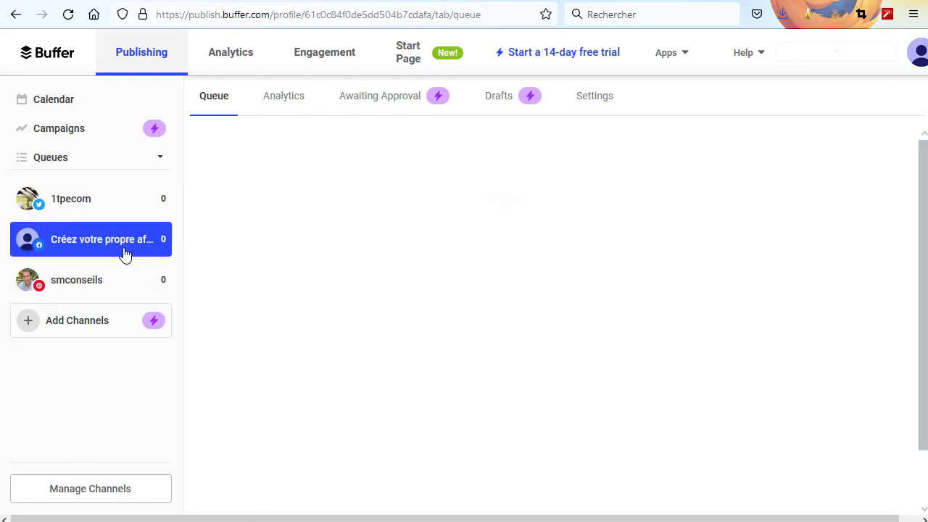
pyautogui.click(93, 281)
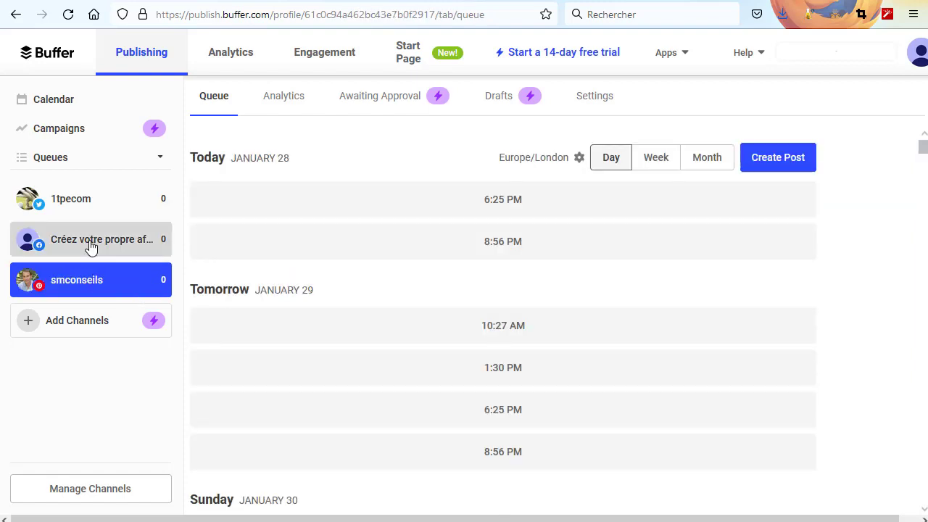
pyautogui.click(61, 245)
pyautogui.click(87, 208)
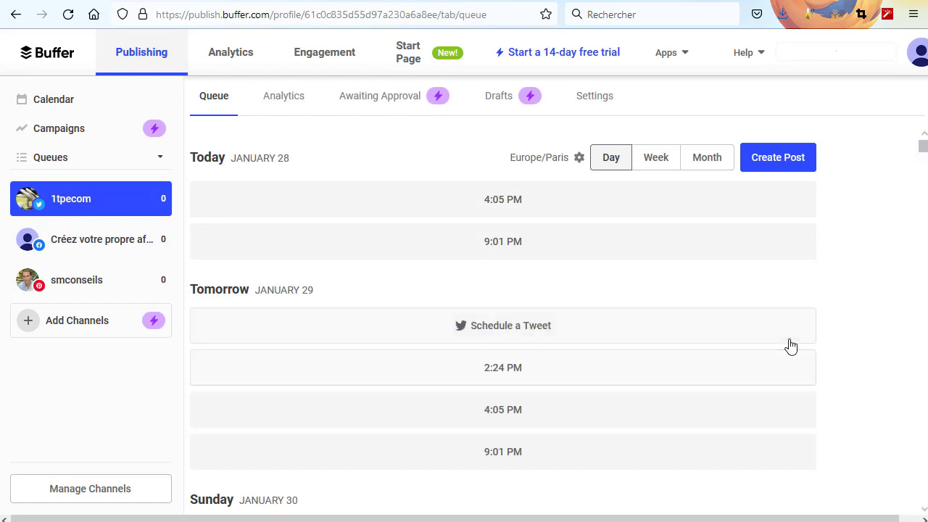
# - Examine the Twitter channel's daily posting slots from January 28 through February 3 and return to today's slots
pyautogui.scroll(-3, 798, 348)
pyautogui.scroll(-2, 652, 326)
pyautogui.scroll(-2, 630, 334)
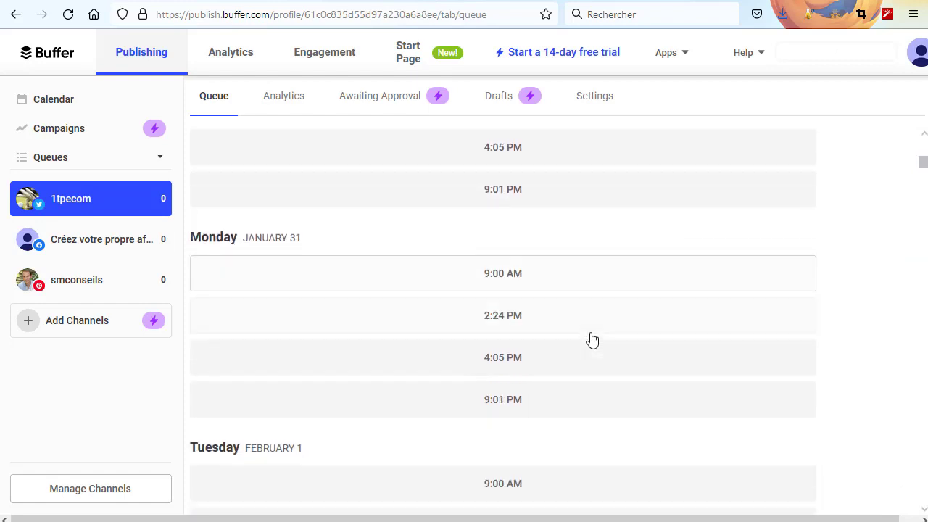
pyautogui.scroll(-2, 580, 317)
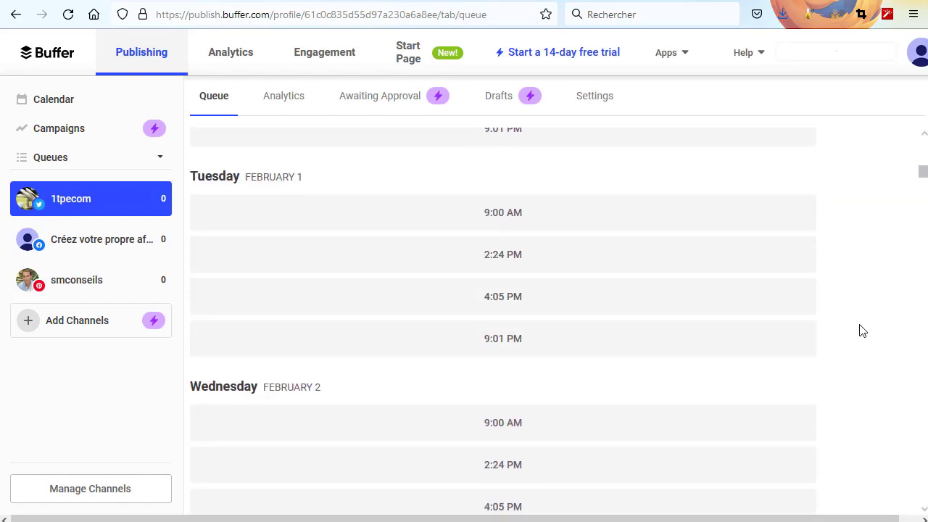
pyautogui.scroll(-3, 707, 377)
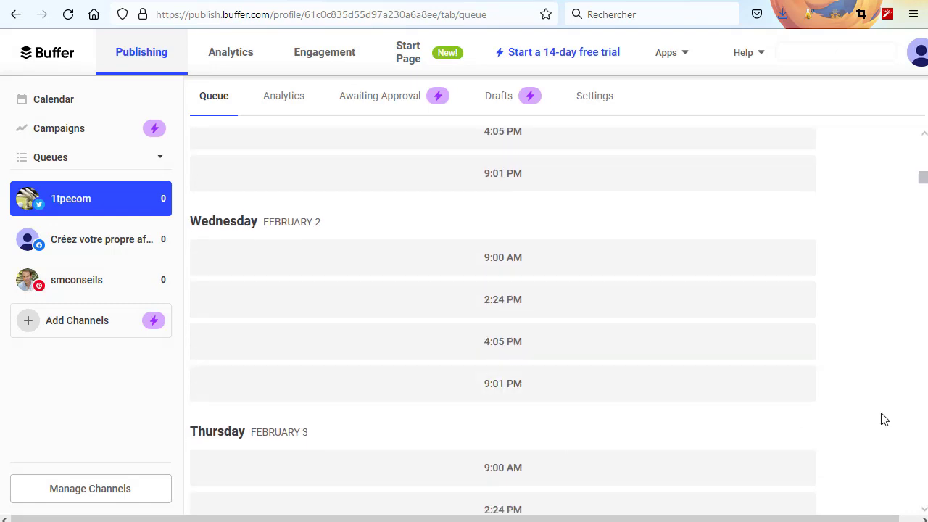
pyautogui.scroll(10, 882, 418)
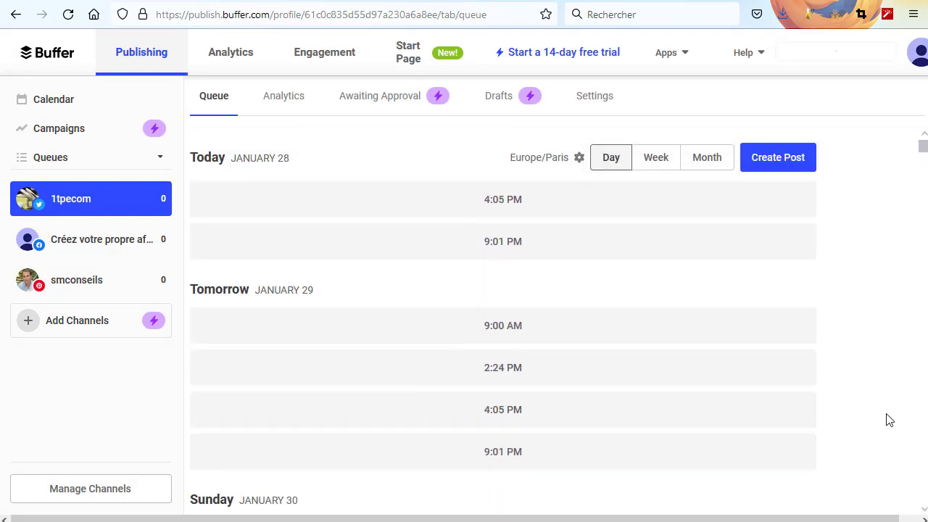